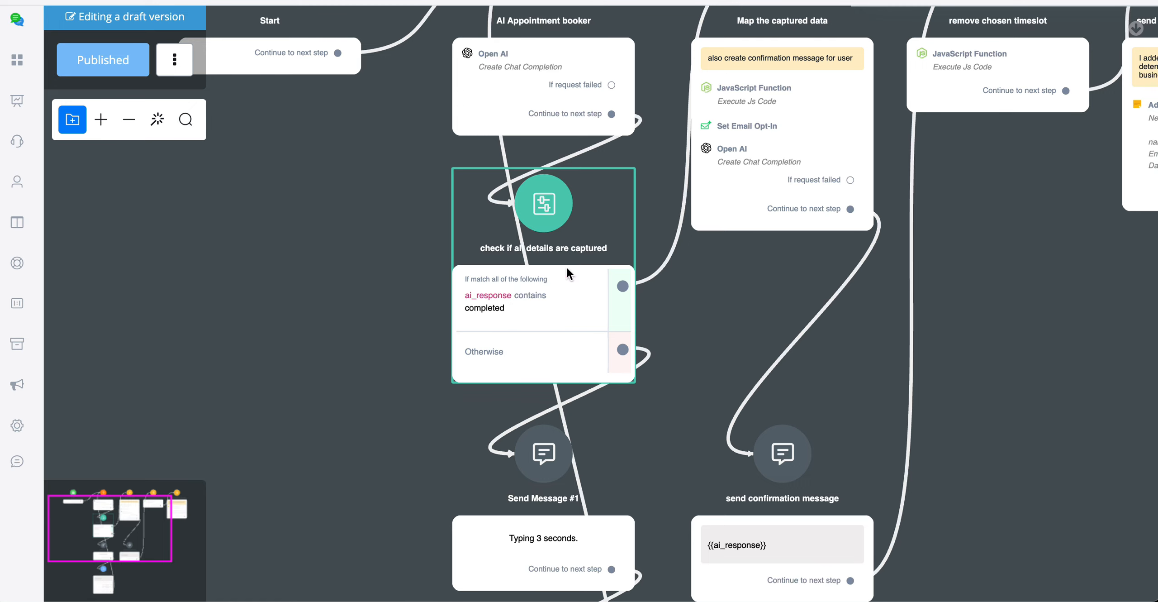
Open the JavaScript function in "Map the captured data" and examine the JSON block in the AI parameter's test value
left_click_drag(1002, 212, 651, 316)
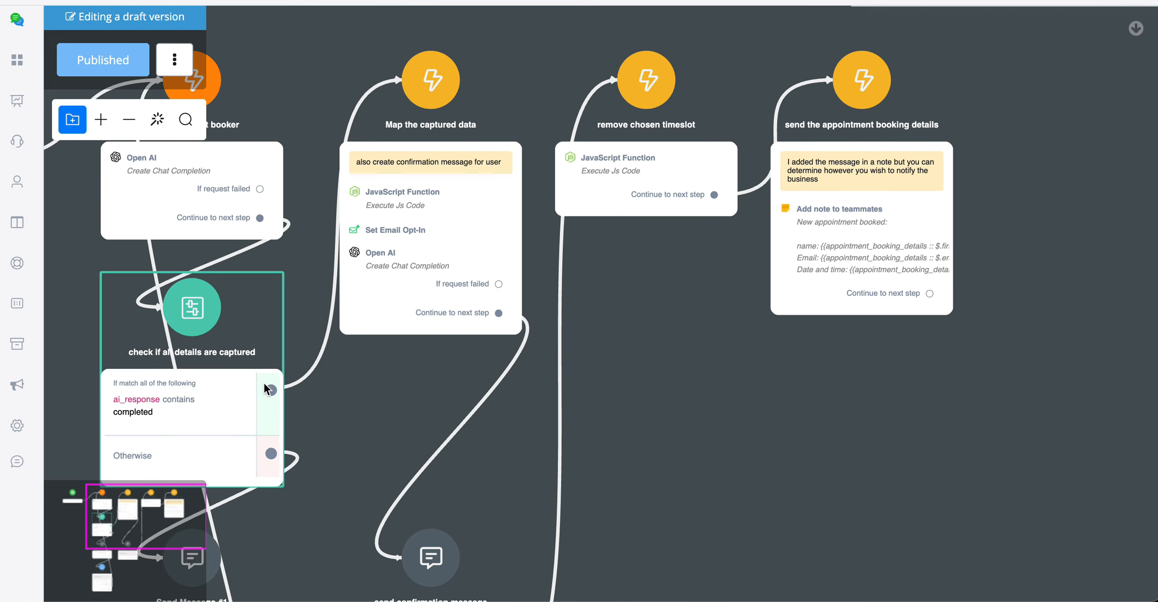
left_click(405, 192)
left_click(939, 193)
left_click(692, 134)
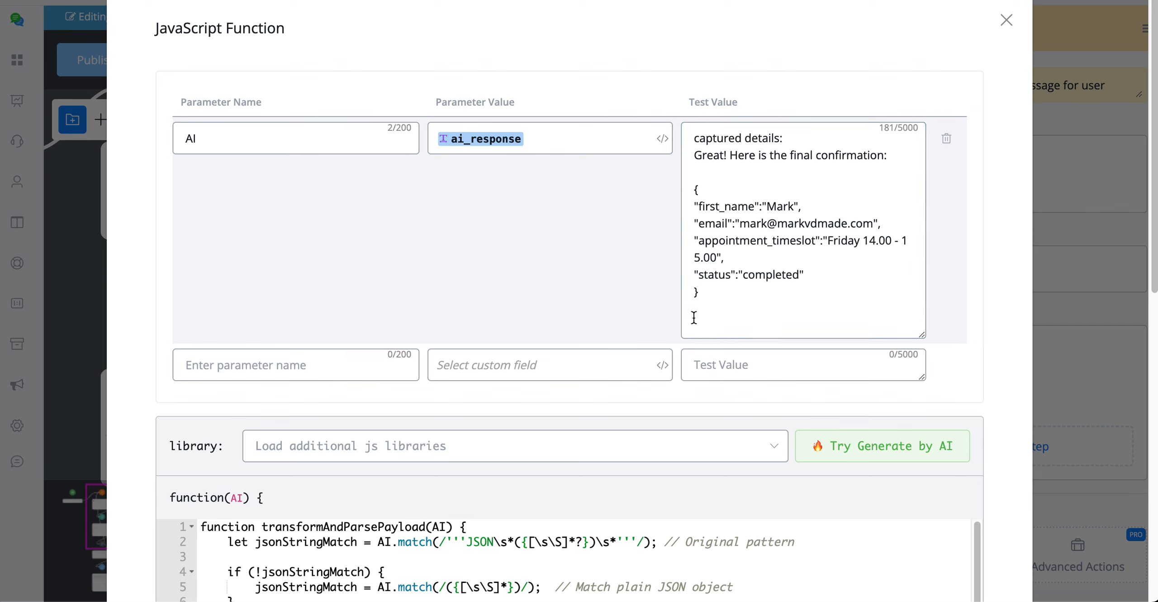
left_click_drag(728, 305, 682, 188)
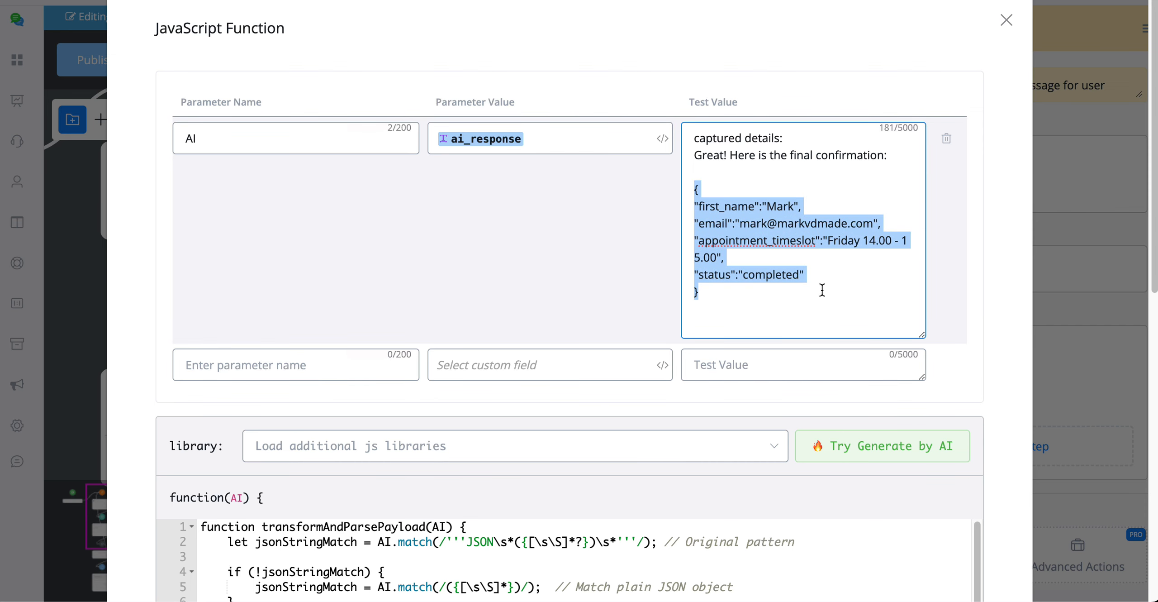
Test the function and inspect the JSON paths of result, first_name and email in the sample data, closing without saving
scroll(822, 289, "down", 10)
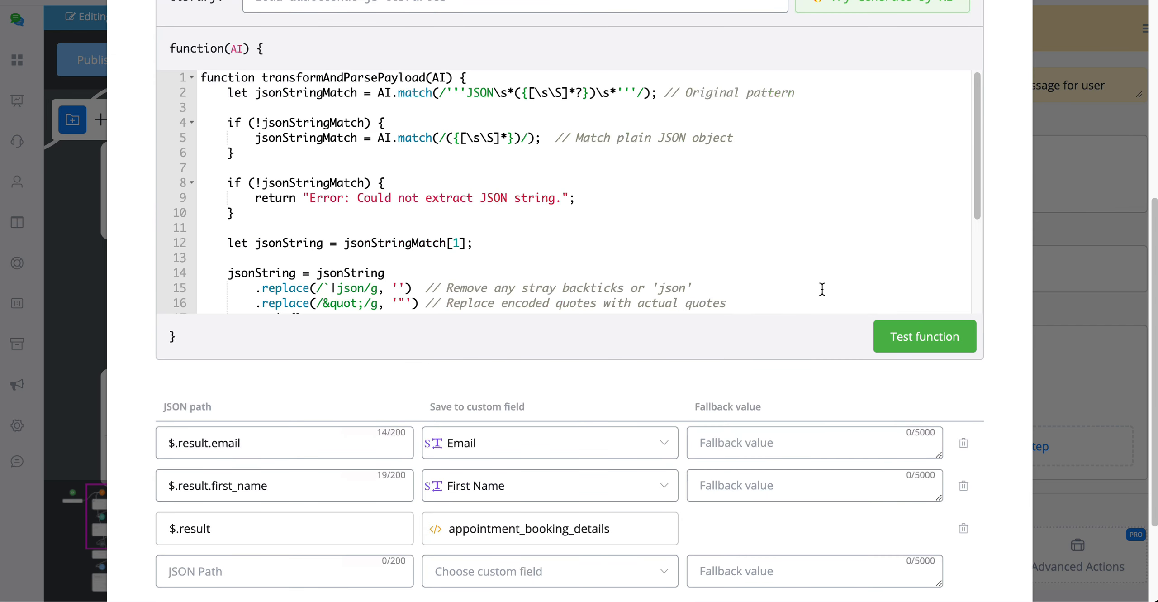
left_click(948, 338)
scroll(769, 357, "down", 2)
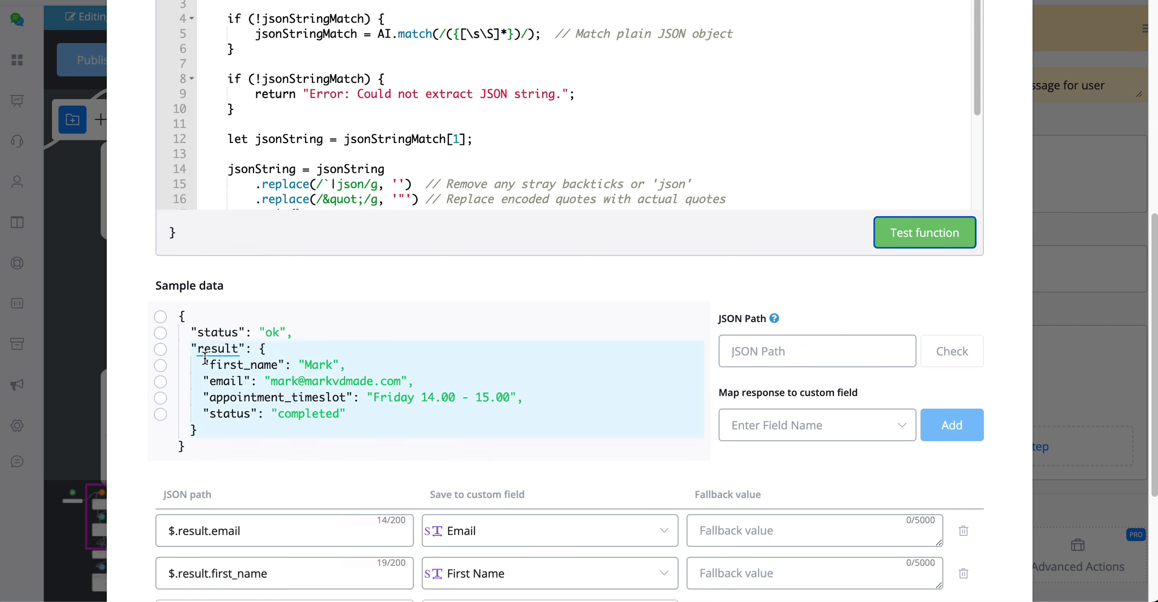
left_click(160, 349)
scroll(327, 337, "down", 4)
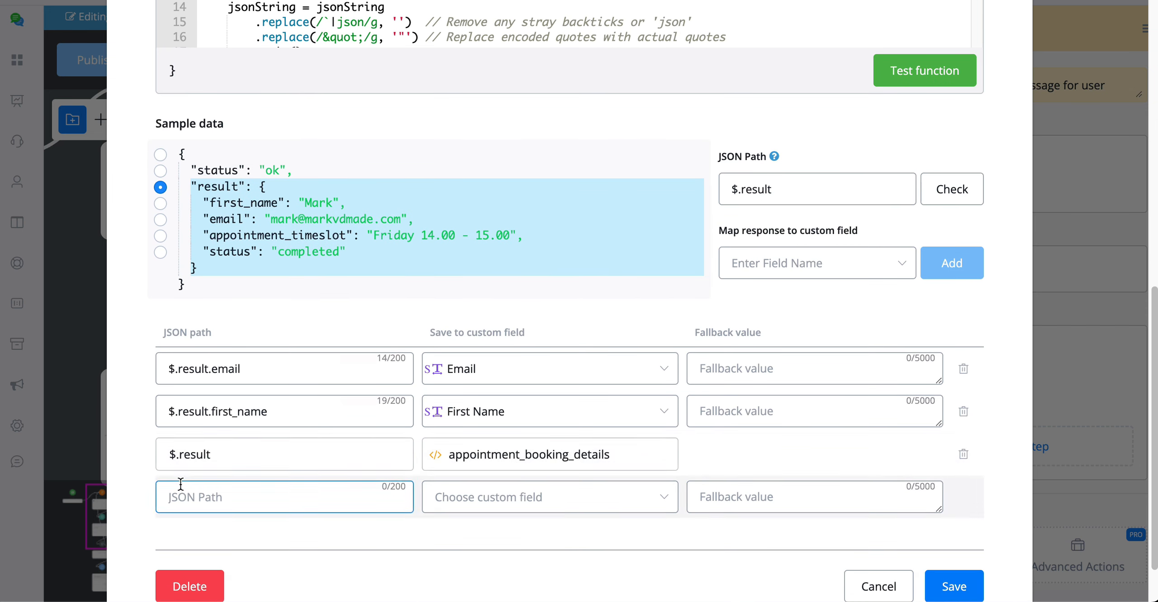
left_click(160, 203)
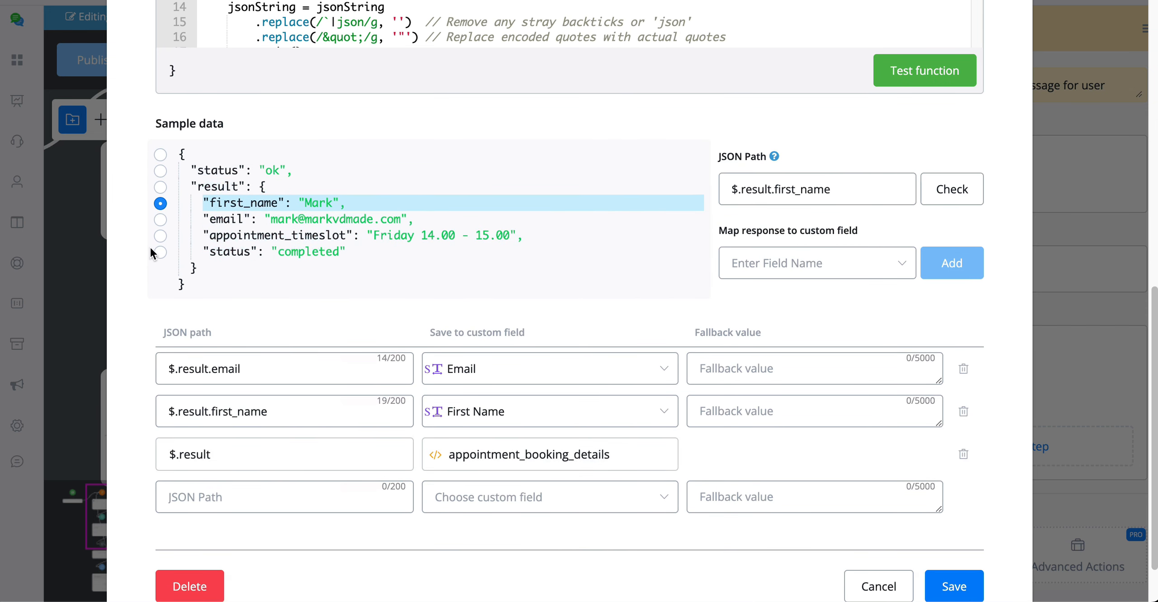
left_click(159, 220)
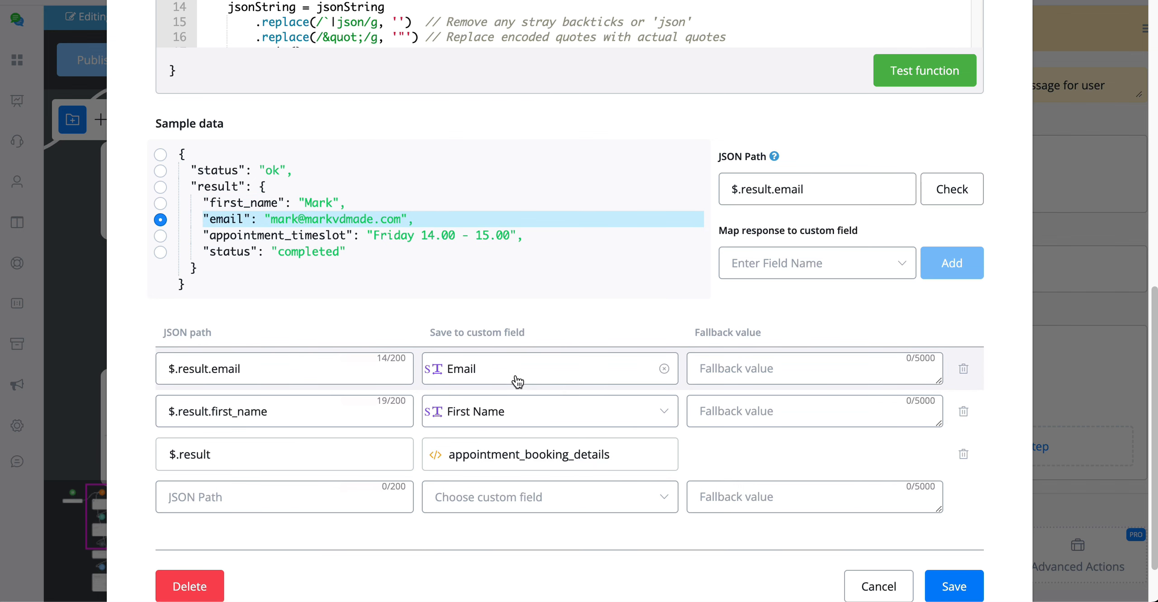
left_click(879, 586)
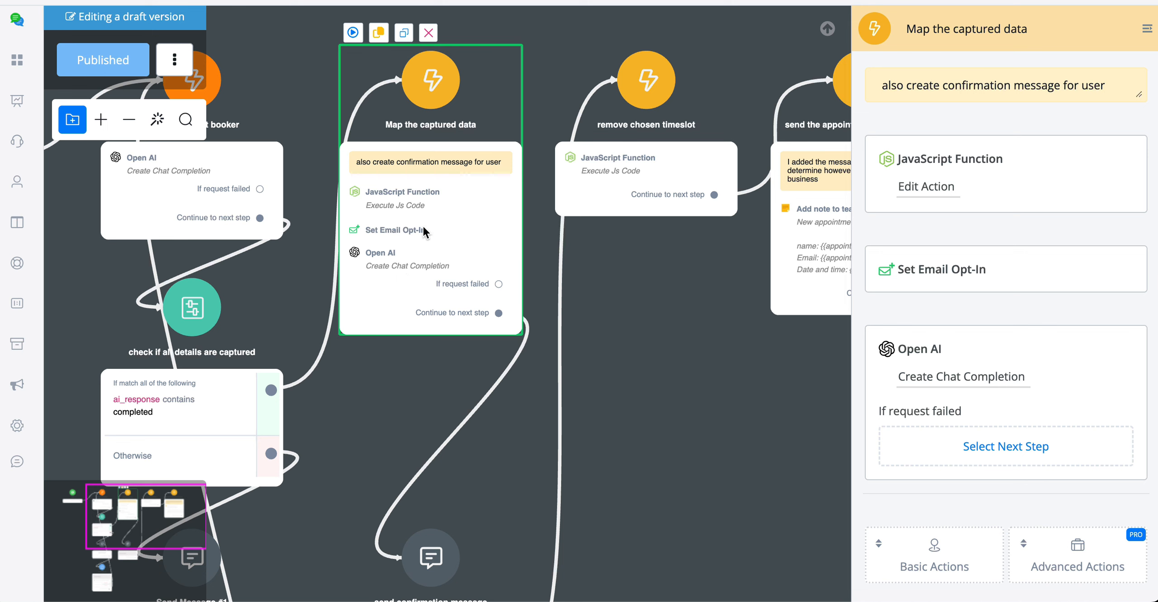
Open the Create Chat Completion action in "Map the captured data" and review its system message
left_click_drag(711, 304, 474, 252)
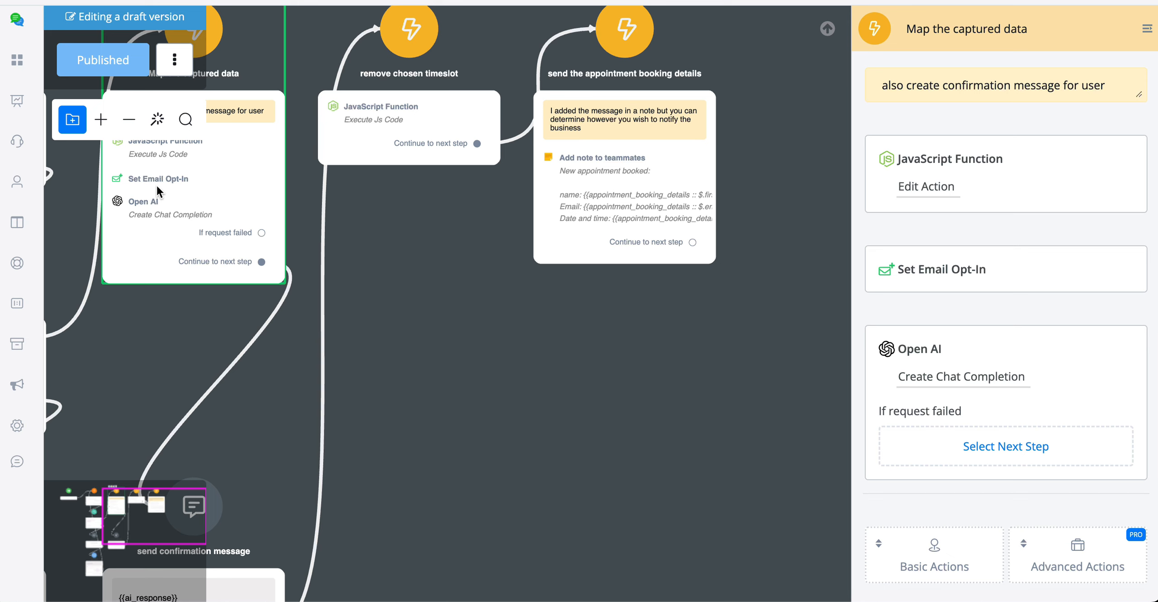
mouse_move(918, 401)
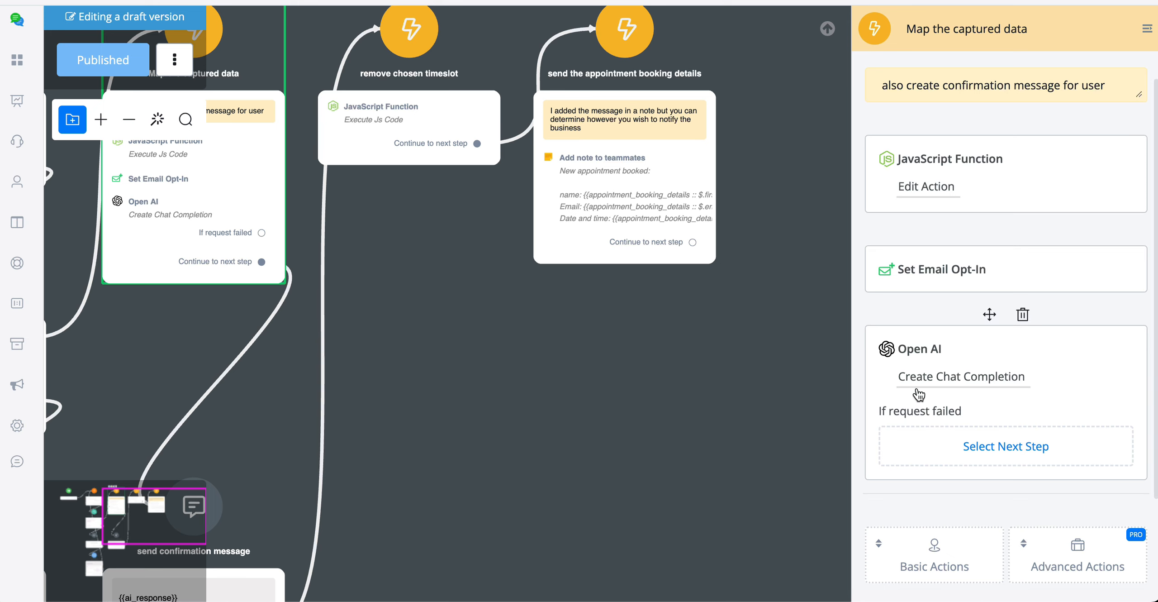
scroll(660, 371, "down", 3)
scroll(660, 371, "left", 2)
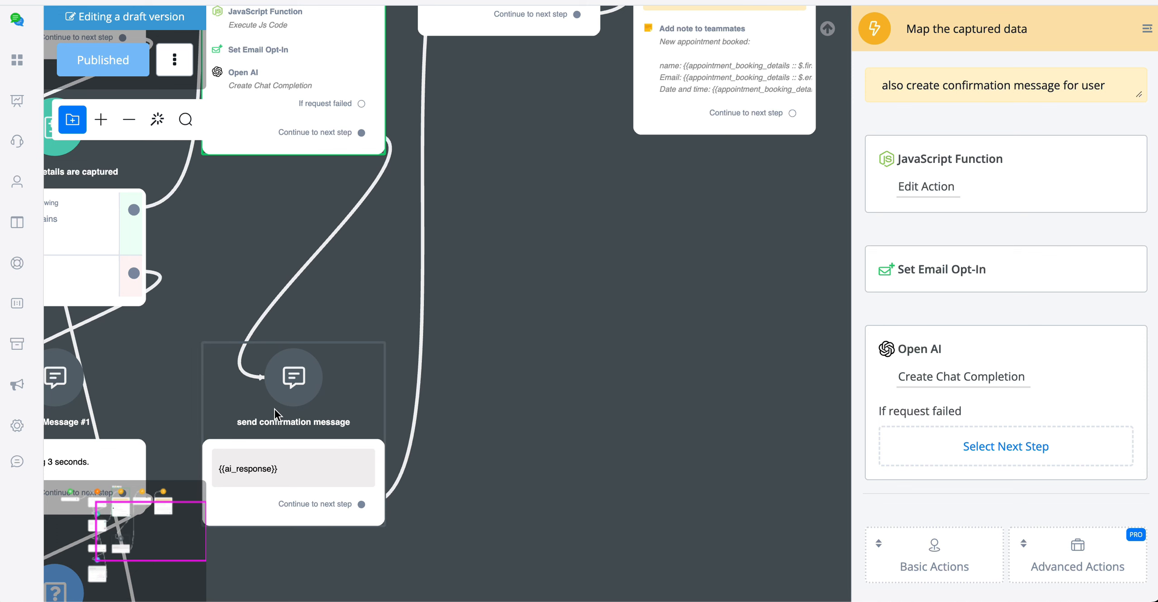
left_click(961, 375)
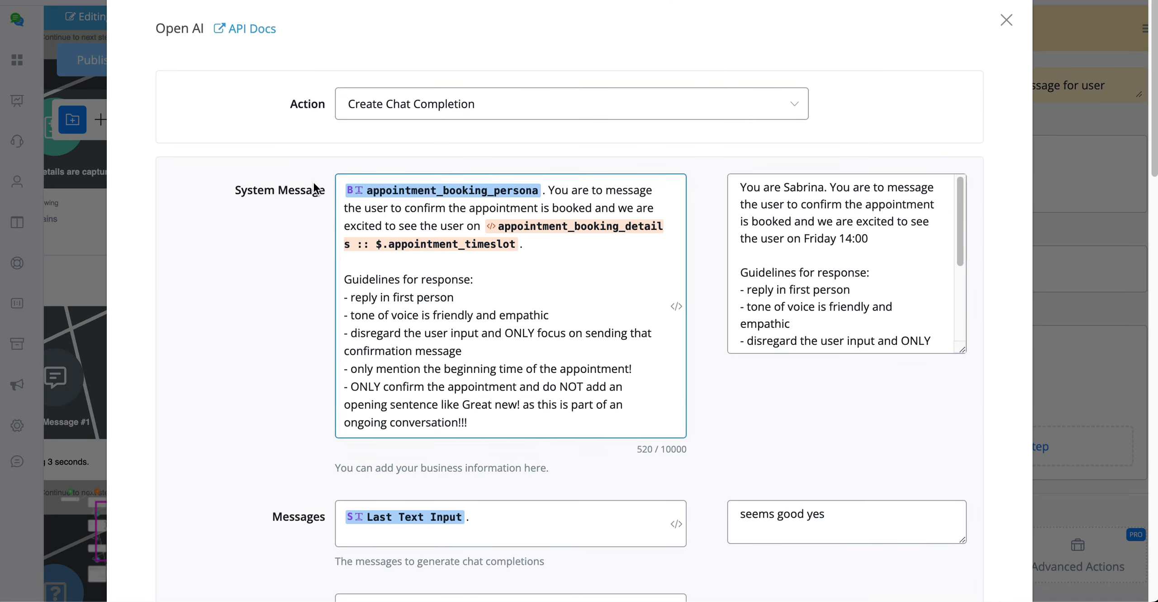
left_click(222, 216)
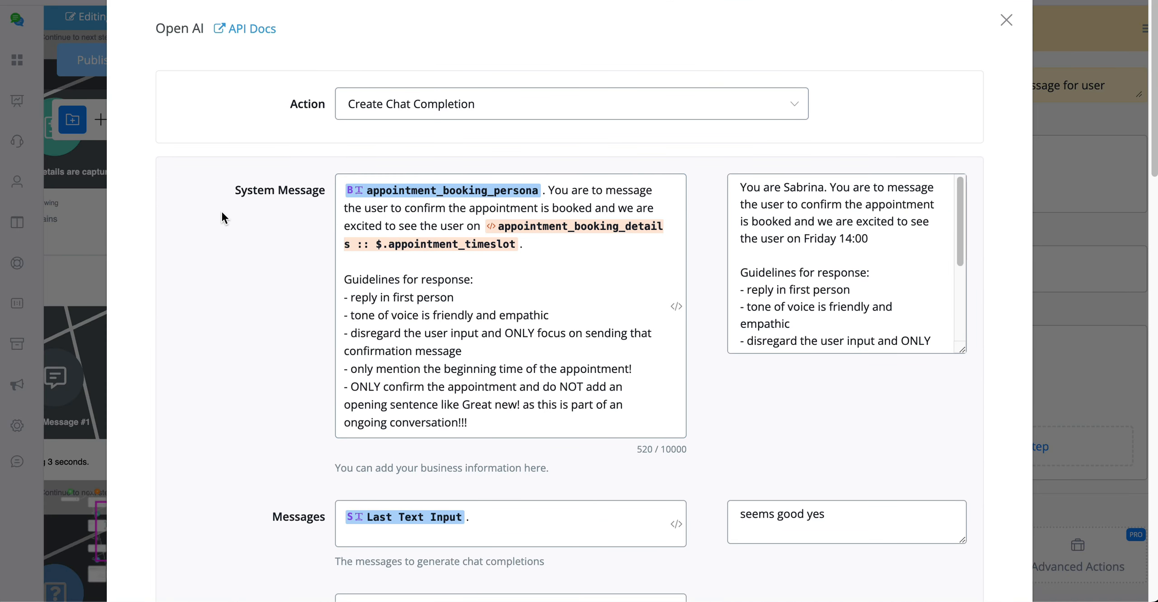
left_click(407, 195)
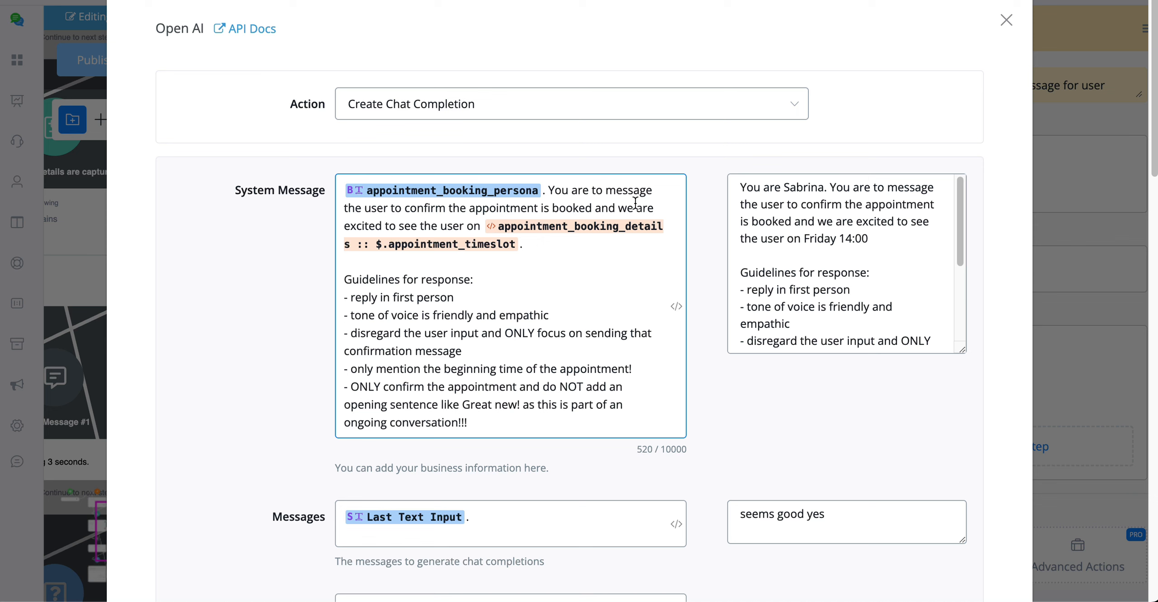
Inspect the appointment_timeslot JSON path of the appointment_booking_details variable in the system message, cancelling without changes
left_click(547, 232)
left_click(325, 173)
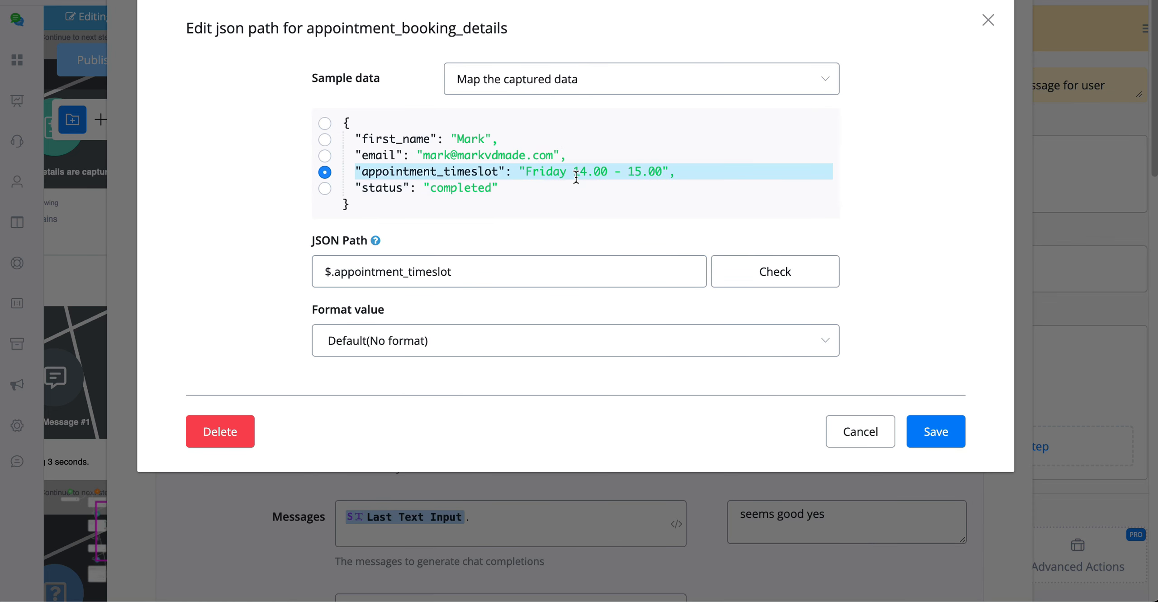
left_click(830, 432)
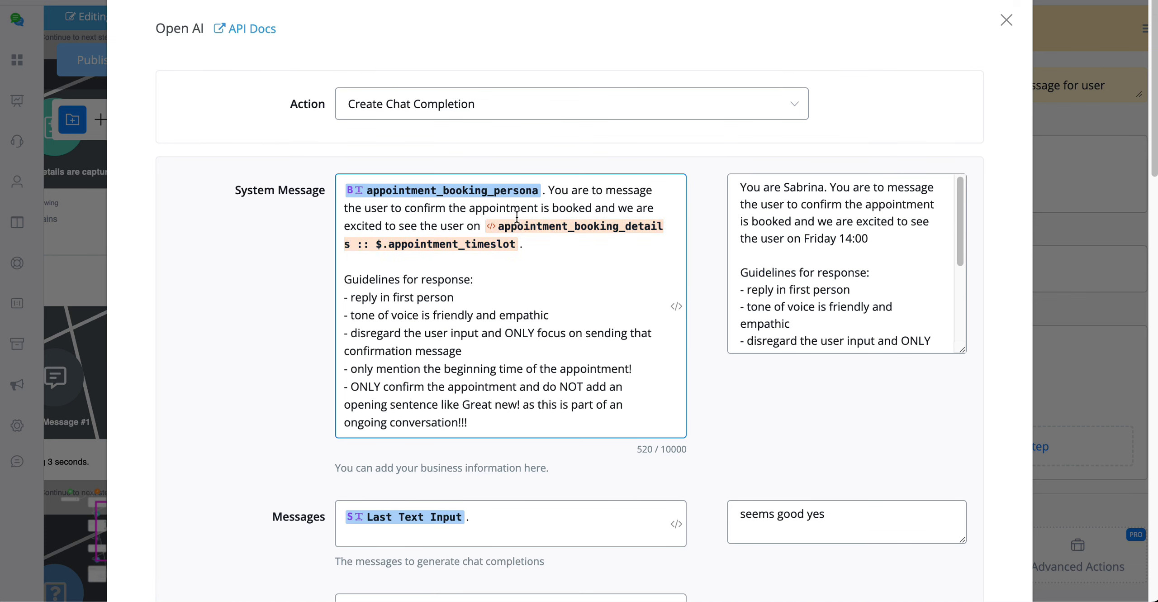
Compare the guideline "only mention the beginning time of the appointment!" with the sample timeslot of the appointment_booking_details variable
scroll(580, 267, "down", 2)
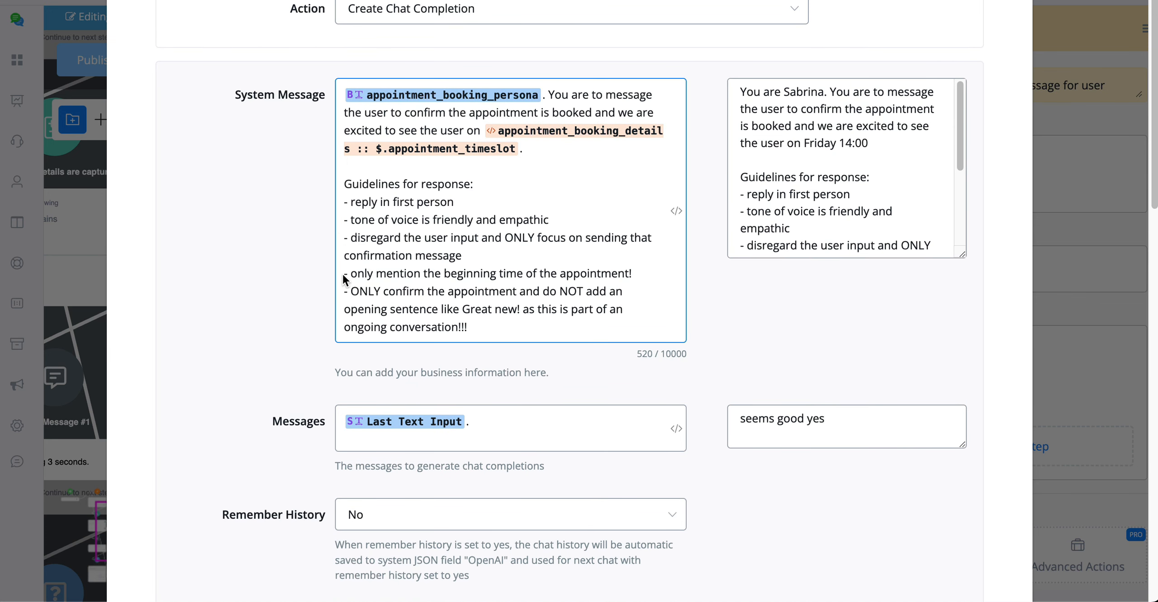
left_click_drag(349, 273, 636, 273)
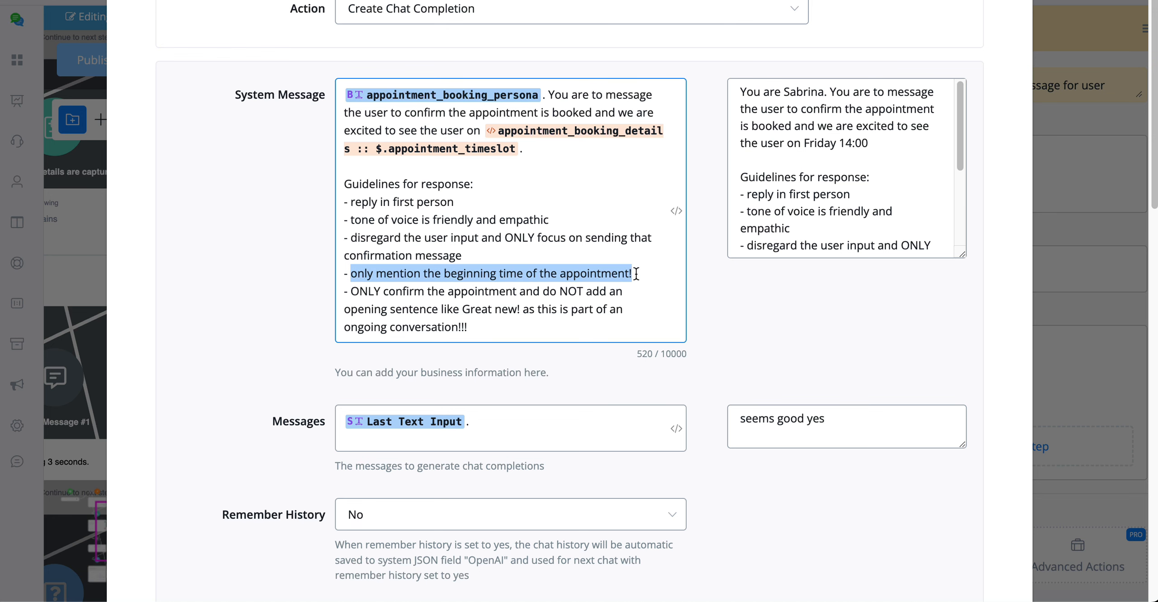
left_click(524, 133)
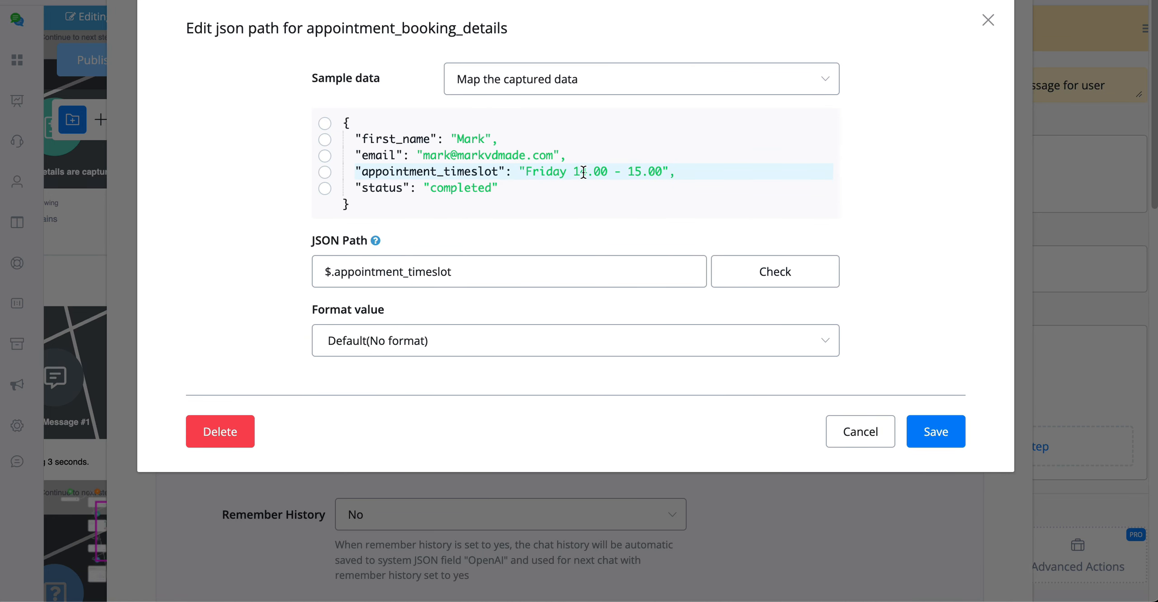
left_click_drag(525, 171, 607, 171)
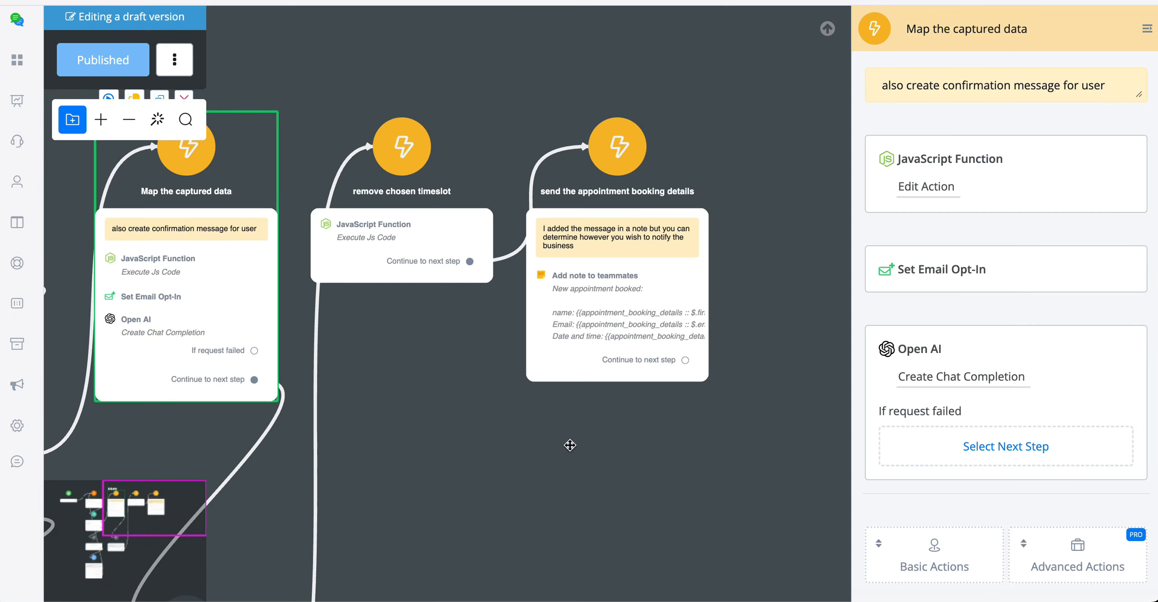
Open the JavaScript function in "remove chosen timeslot" and examine the test values of chosen_date and available_time_slots
left_click(572, 137)
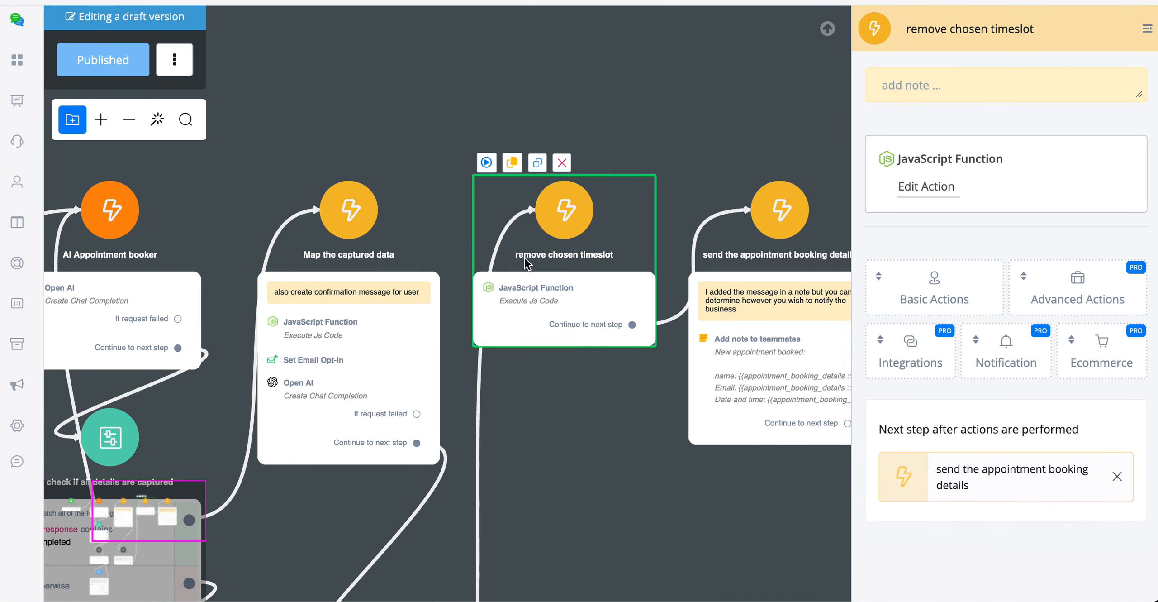
left_click(927, 196)
scroll(456, 242, "down", 10)
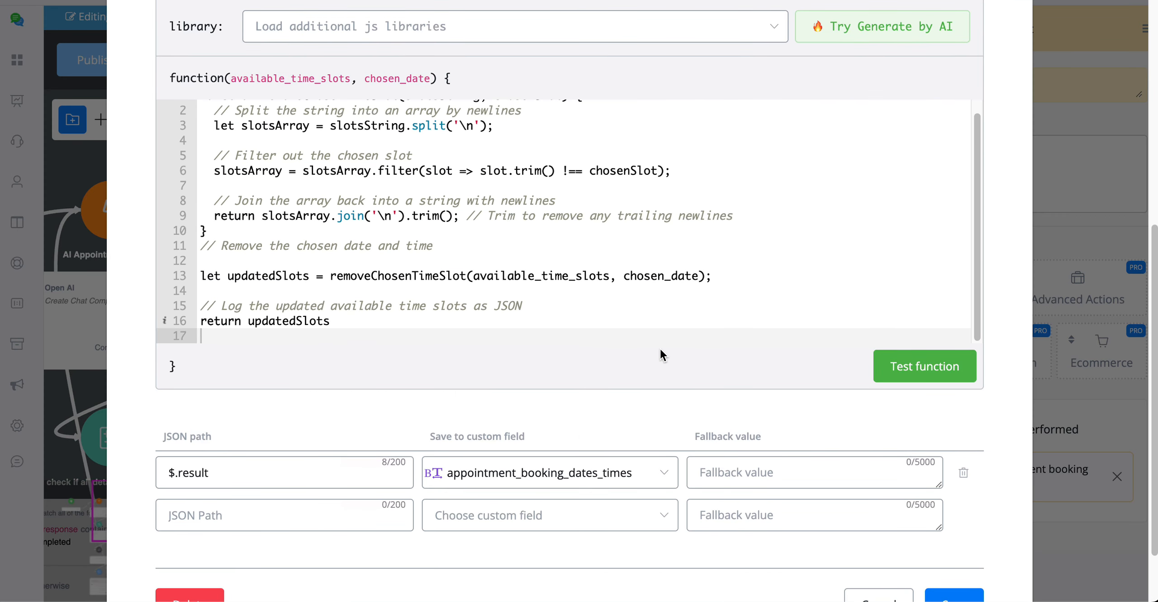
scroll(661, 349, "up", 10)
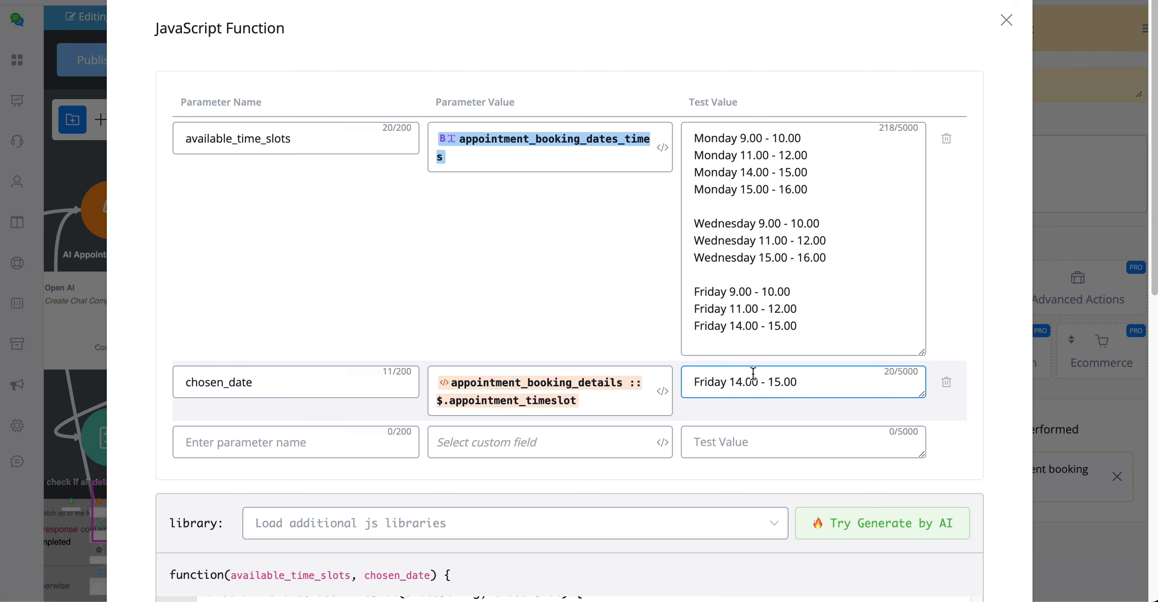
left_click_drag(691, 381, 794, 392)
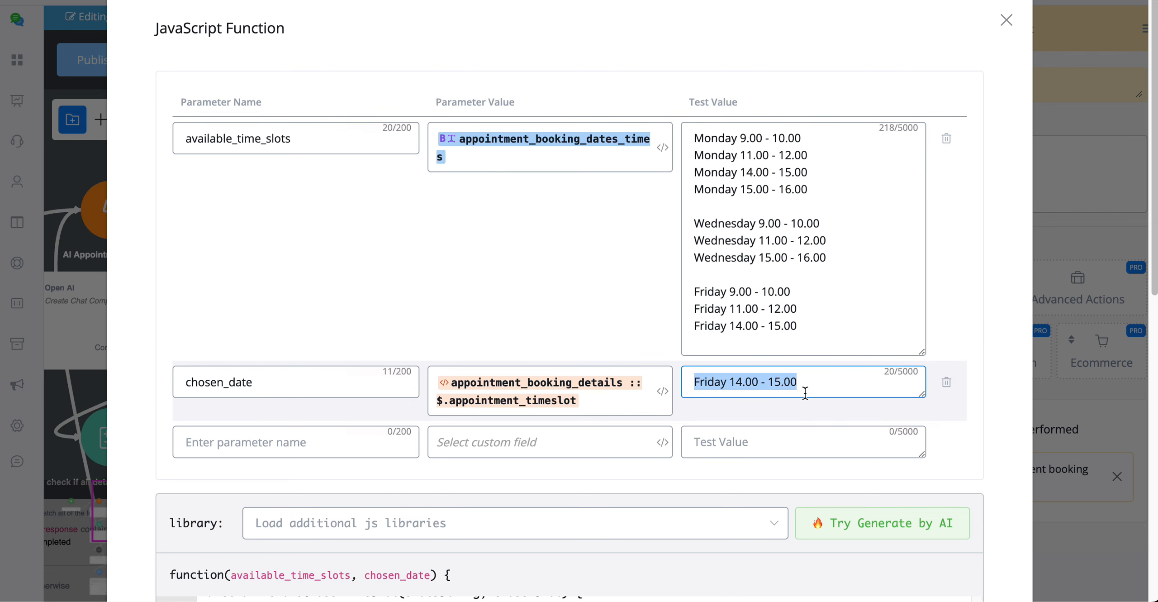
left_click_drag(810, 342, 680, 124)
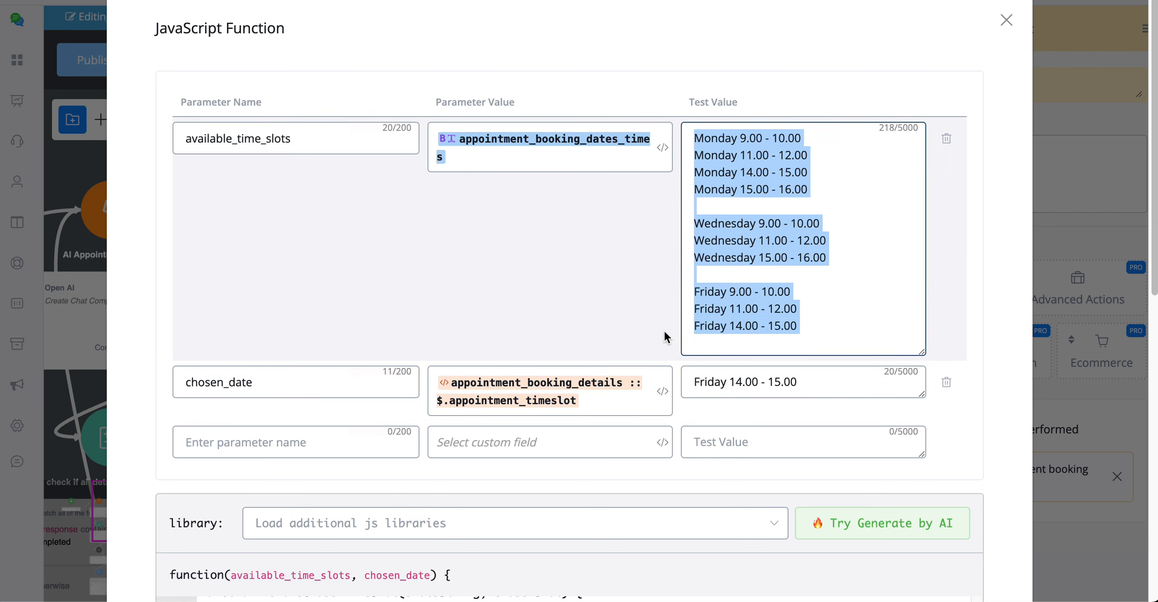
Test the timeslot removal function and compare its result's Friday slots with the available_time_slots test value, closing without saving
scroll(664, 329, "down", 5)
scroll(664, 333, "down", 4)
left_click(907, 407)
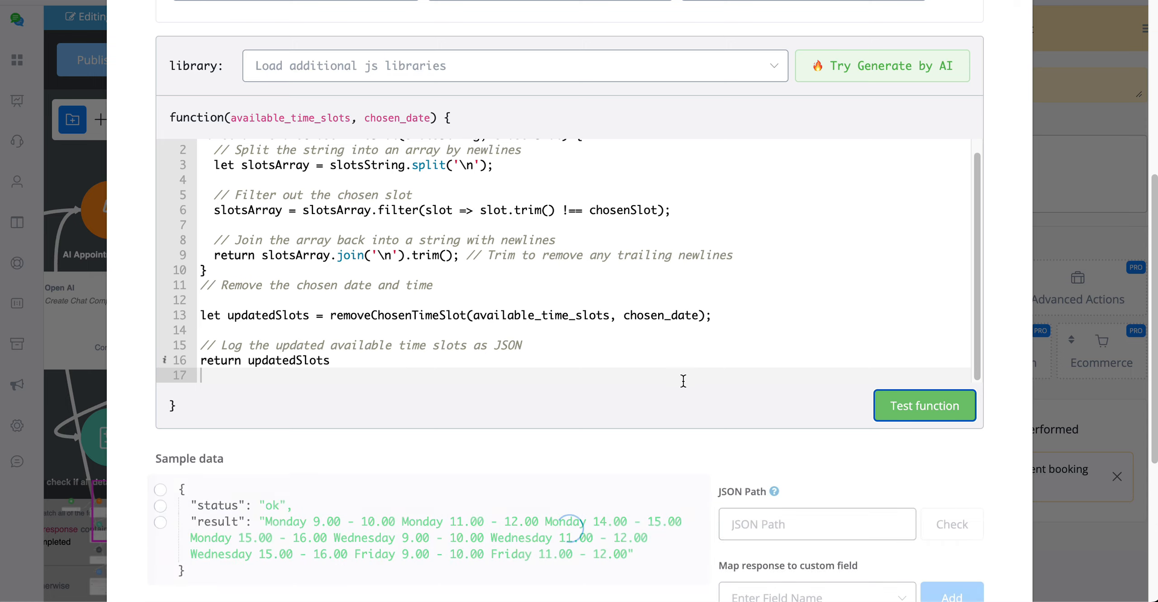
scroll(683, 377, "up", 8)
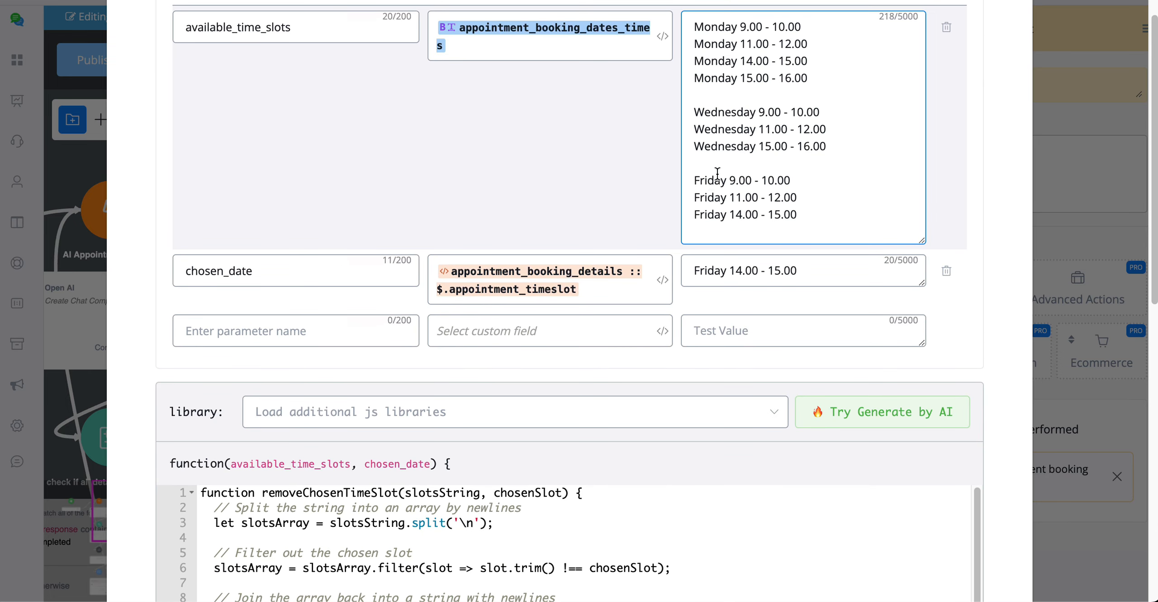
left_click_drag(695, 214, 807, 216)
scroll(835, 266, "down", 12)
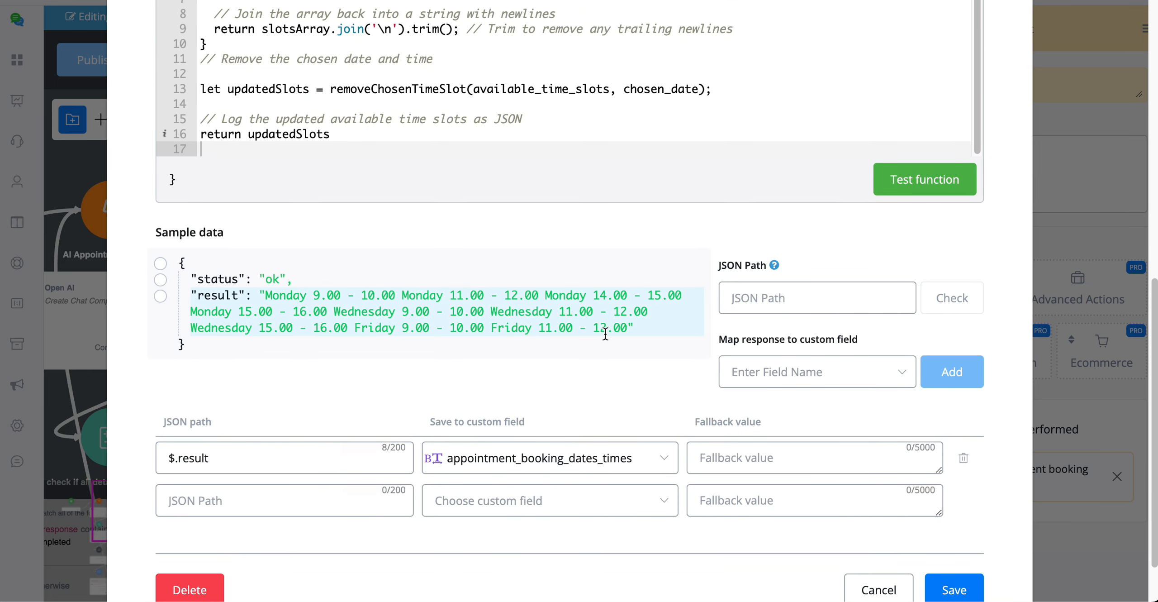
left_click_drag(354, 327, 628, 326)
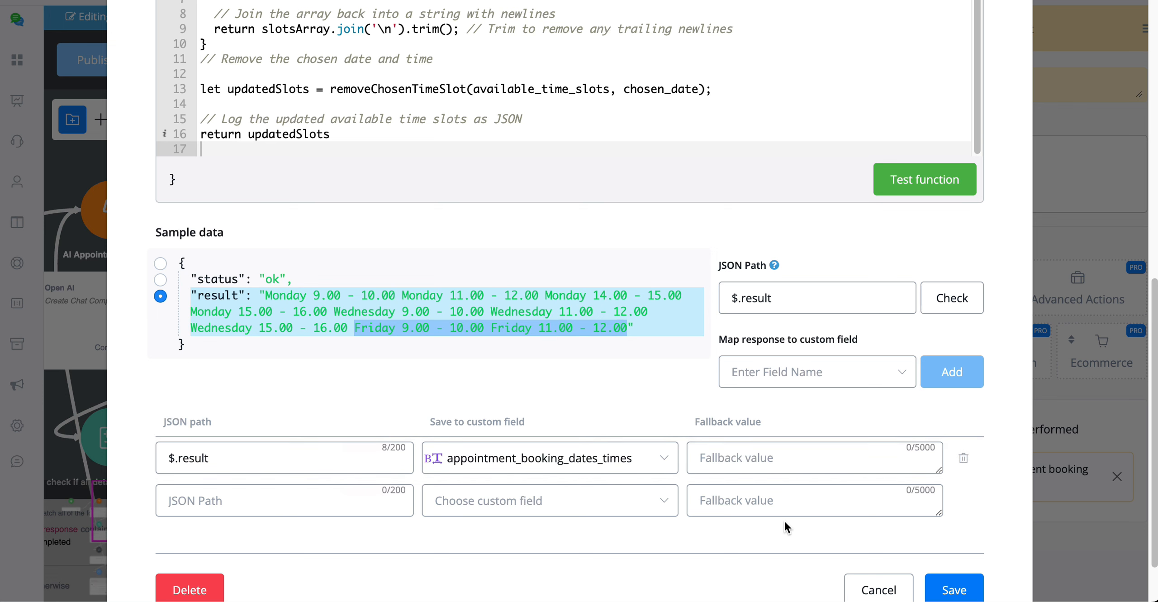
left_click(847, 582)
Open "send the appointment booking details" and review the text of its teammates note, returning to the flow overview
scroll(841, 559, "right", 5)
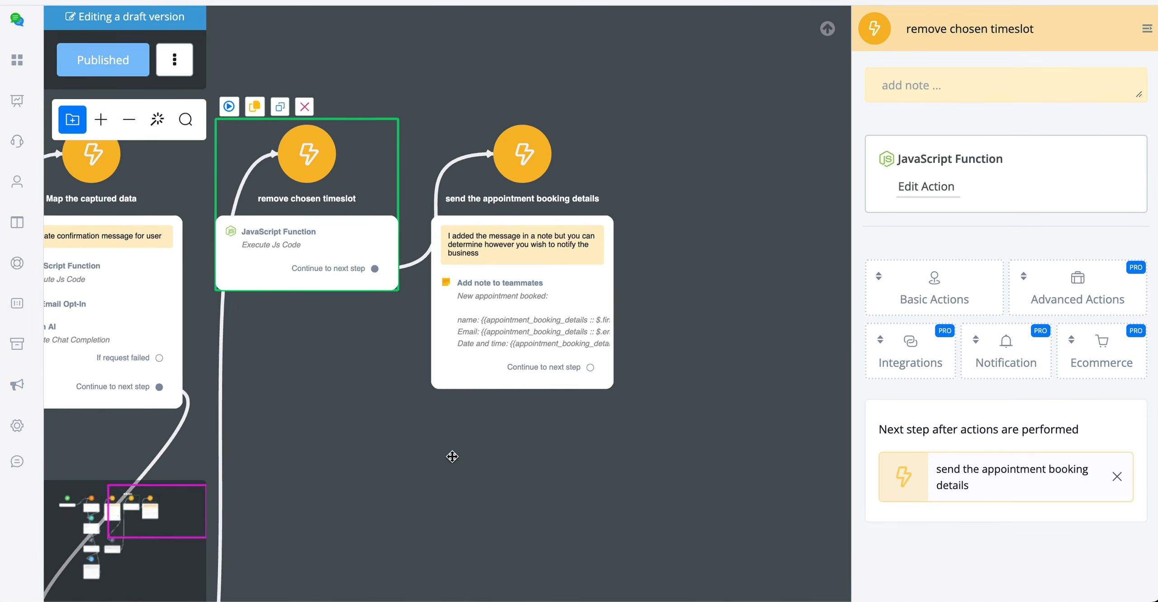
left_click(495, 259)
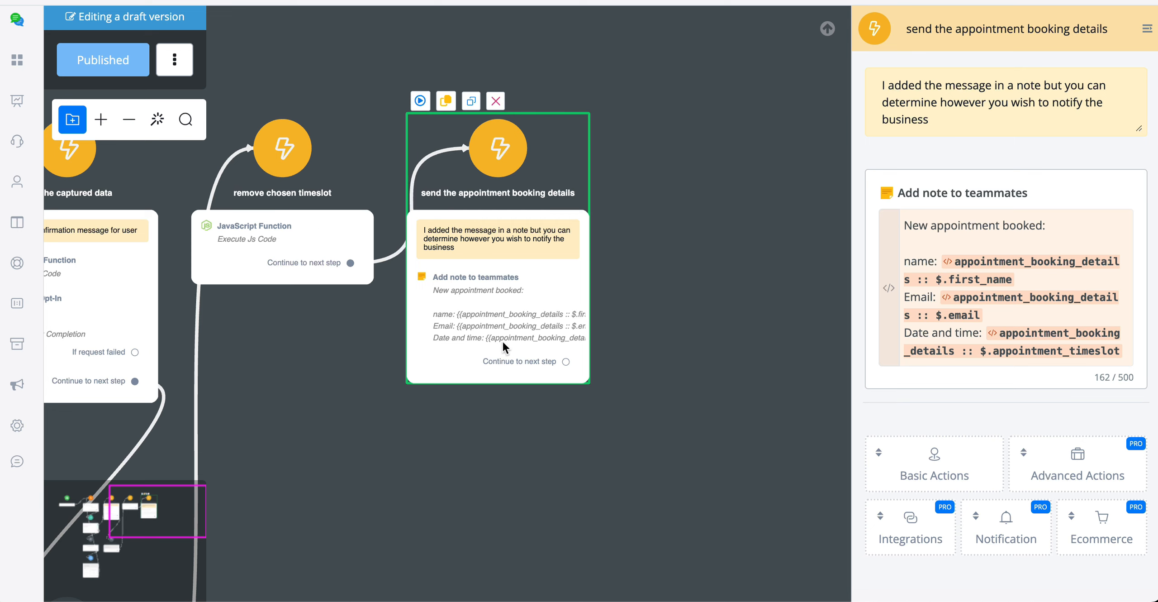
left_click(907, 222)
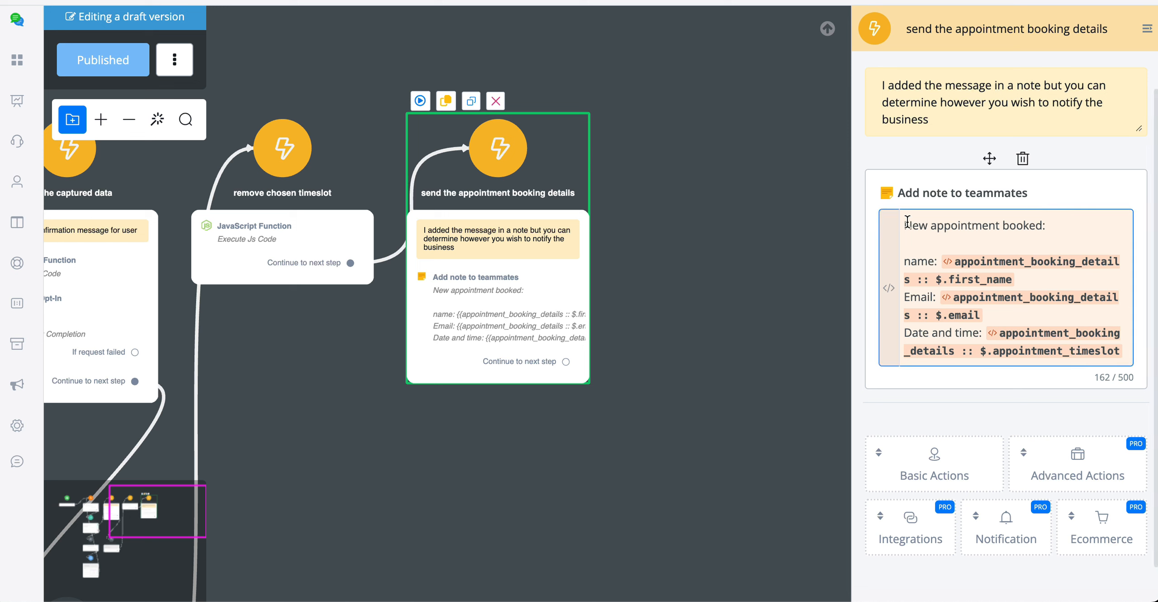
left_click_drag(904, 224, 1128, 364)
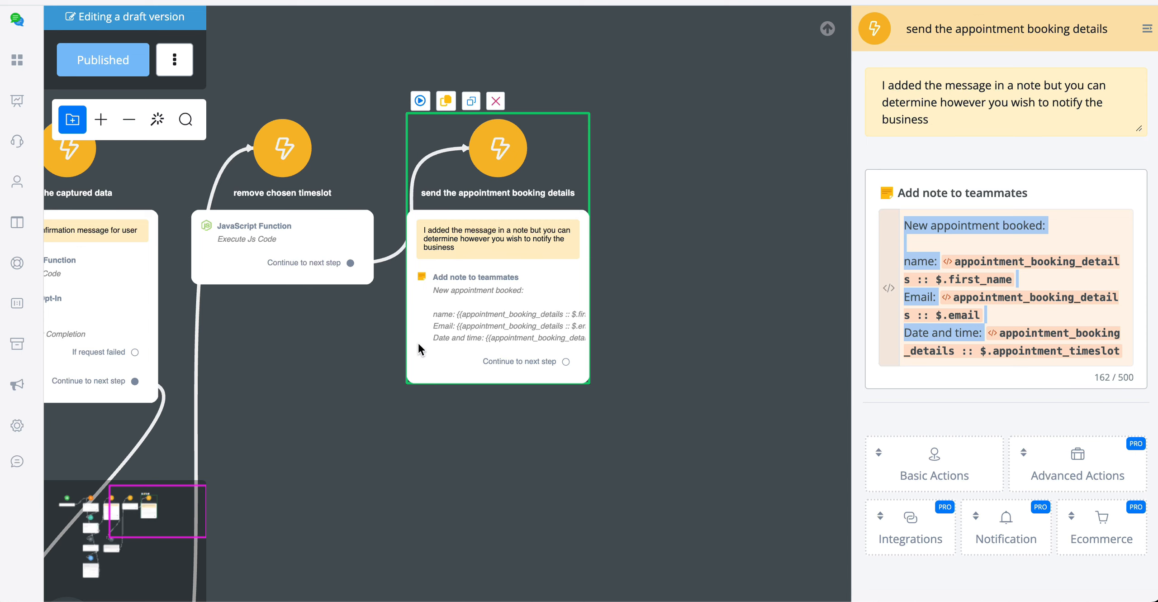
left_click(364, 410)
left_click_drag(365, 411, 705, 310)
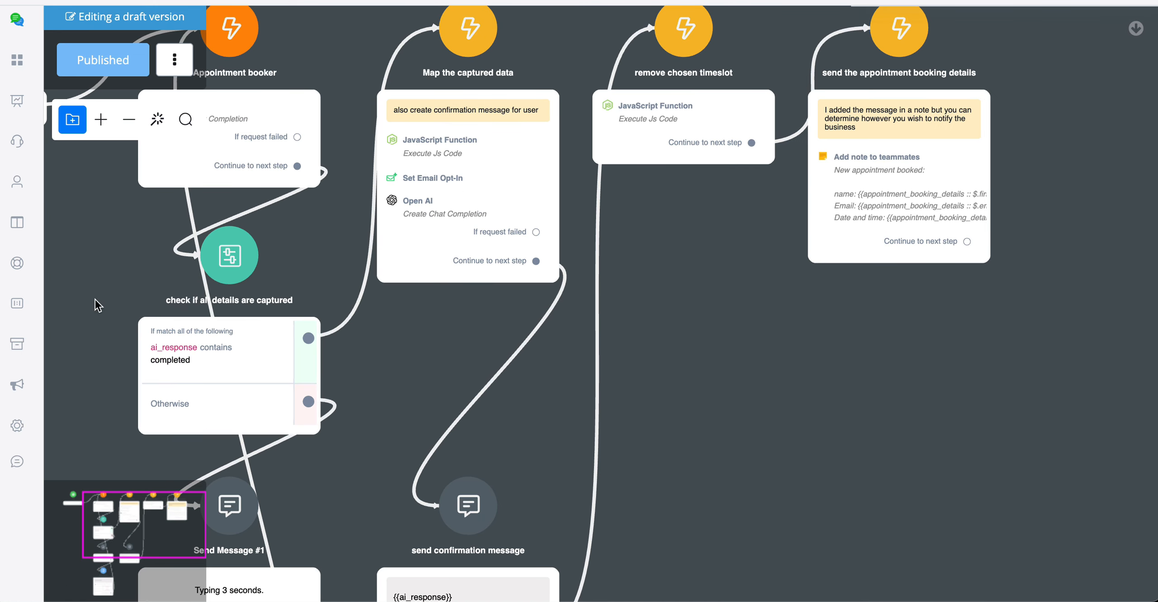
Open the "AI Template - Appointment Booking" folder of bot fields and review the full timeslot list in appointment_booking_dates_times, closing it unchanged
left_click(12, 312)
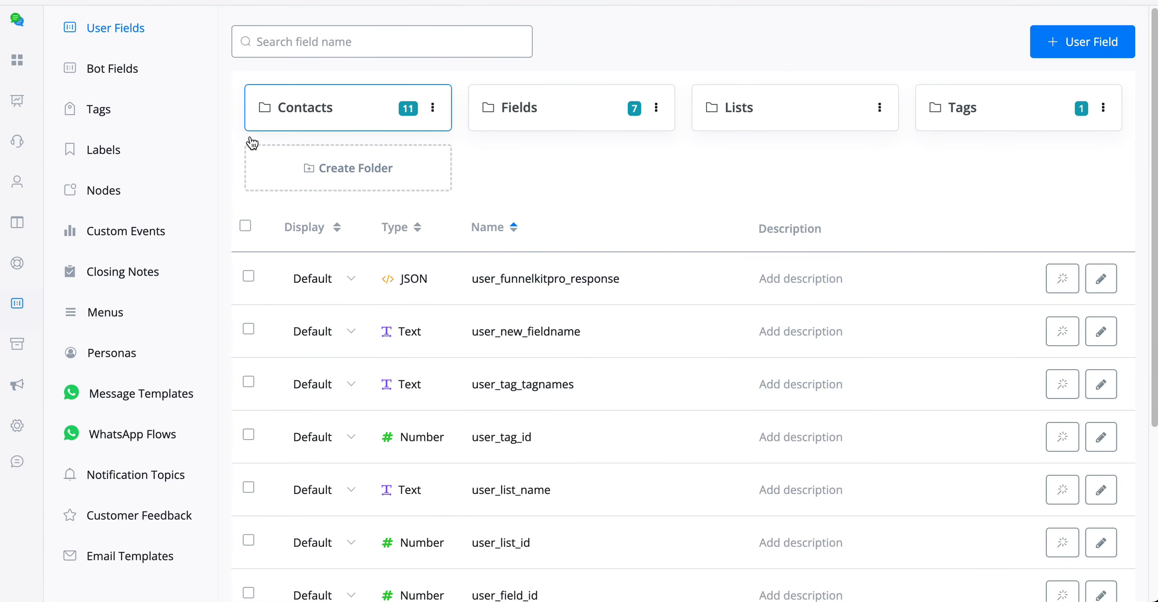
left_click(118, 69)
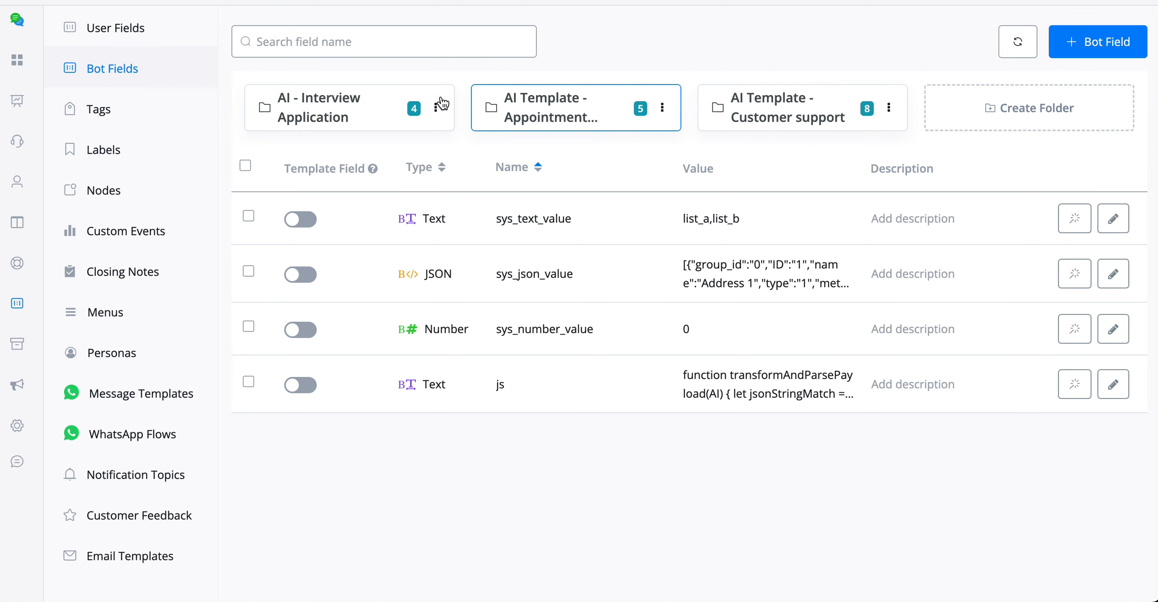
left_click(543, 108)
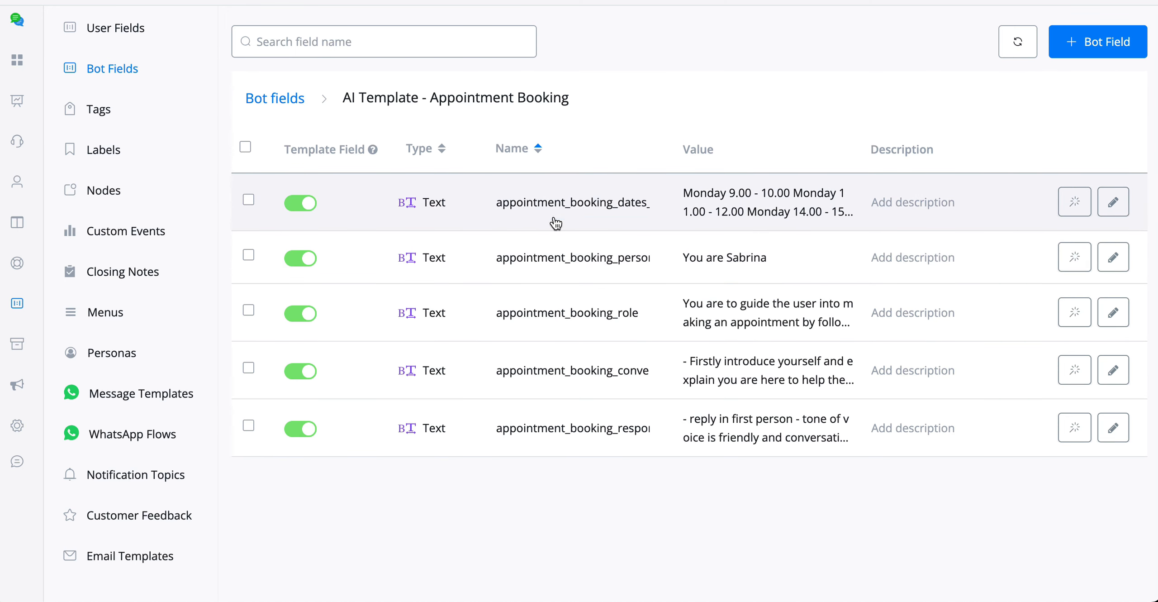
left_click(1118, 209)
scroll(498, 294, "down", 1)
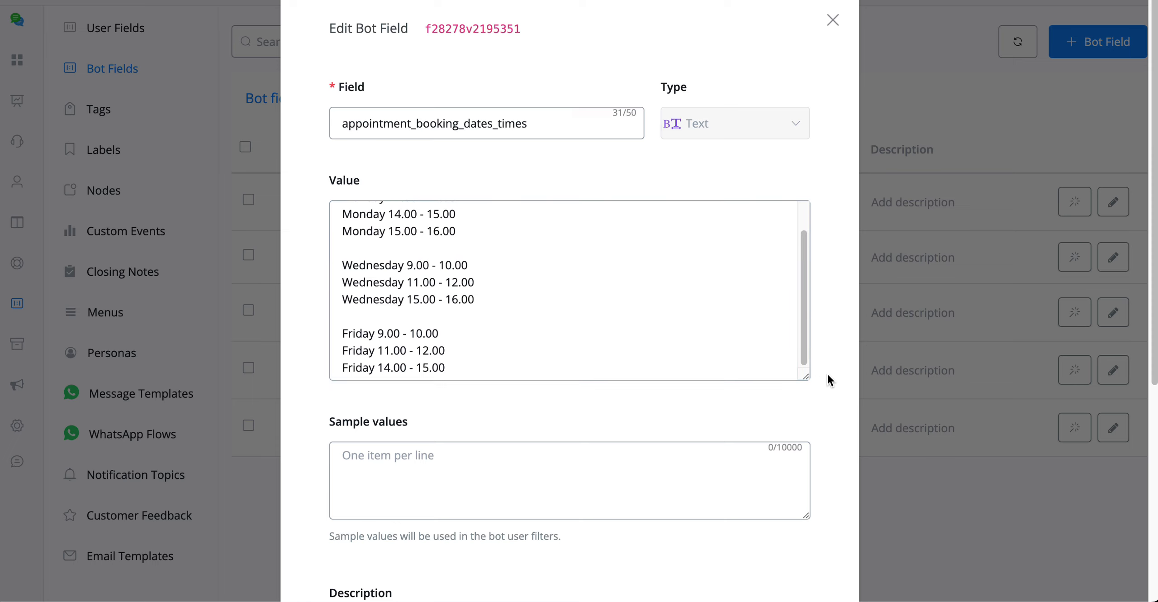
left_click_drag(805, 375, 794, 419)
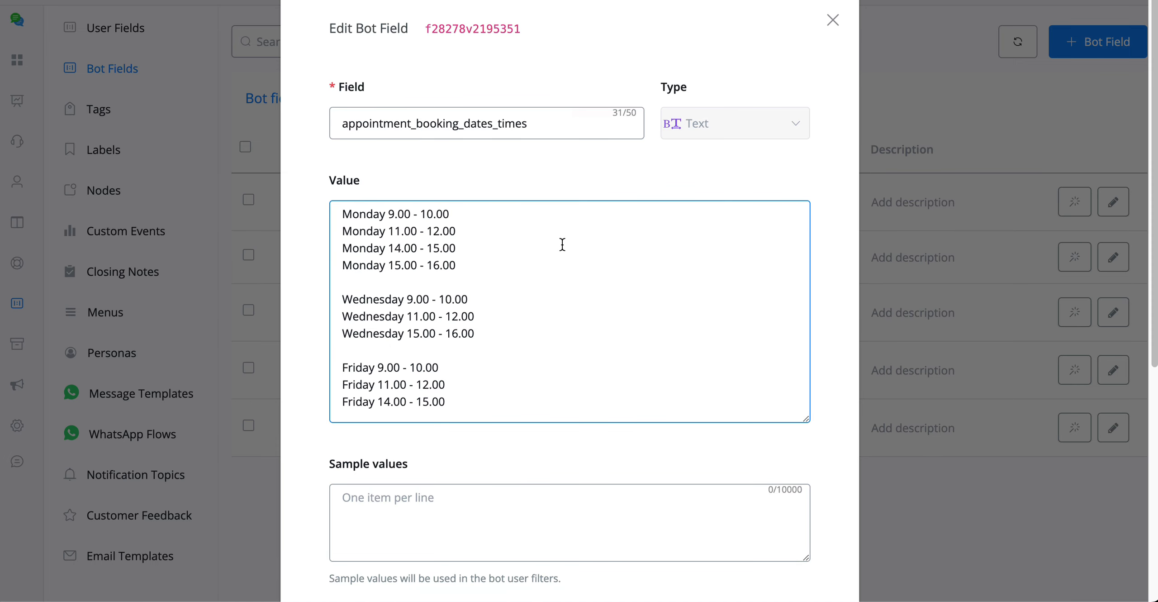
key("Escape")
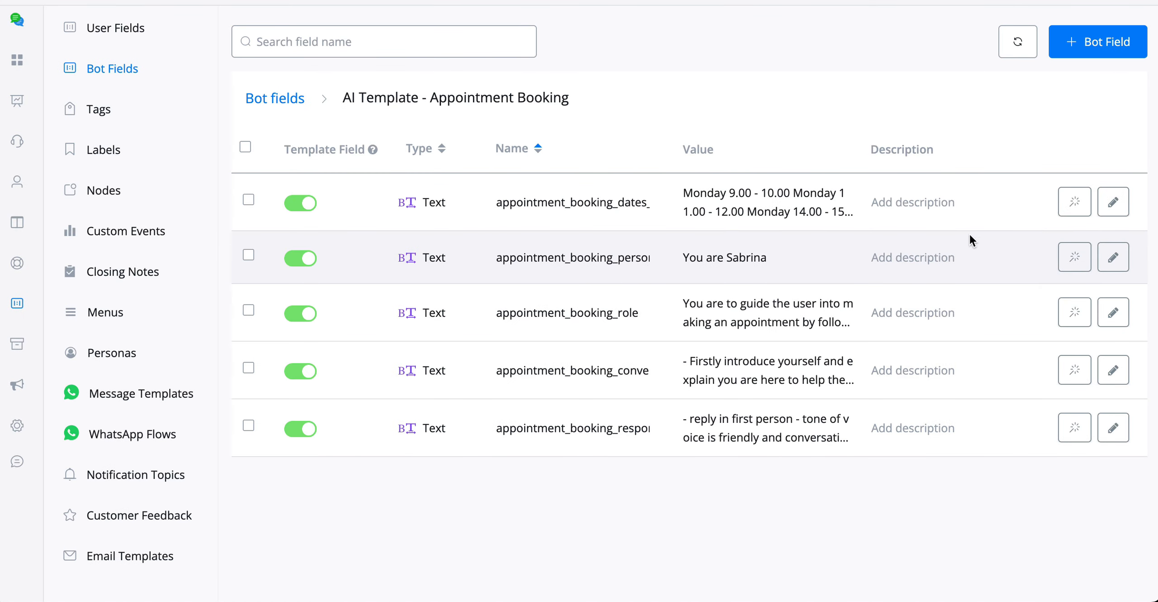
Open the appointment_booking_persona bot field and review its value, closing it unchanged
left_click(1112, 257)
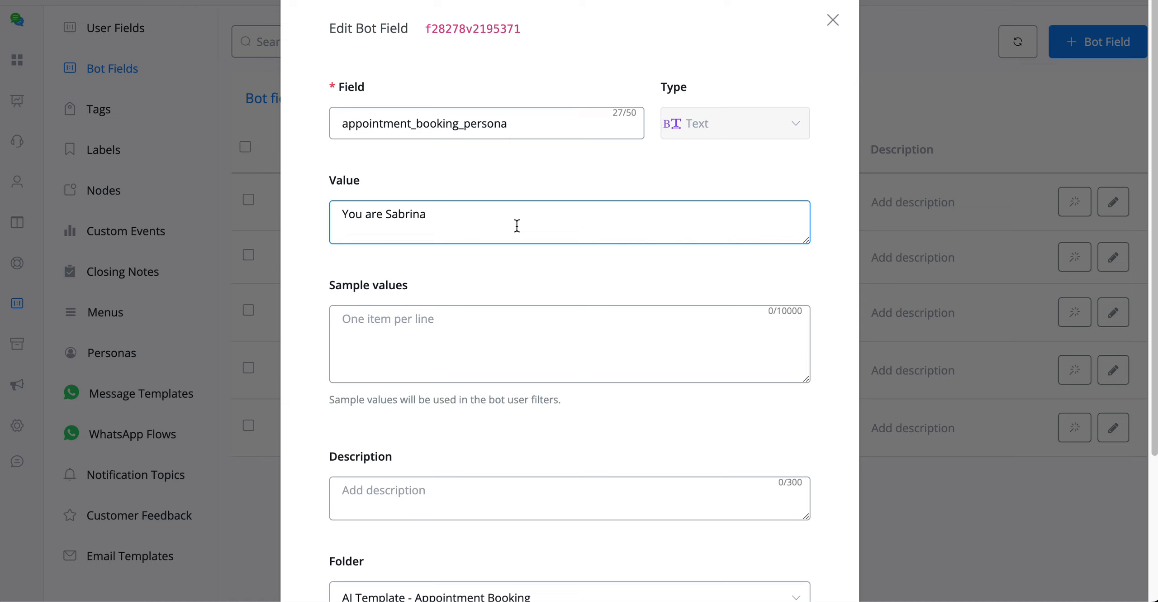
scroll(517, 230, "down", 4)
left_click(676, 516)
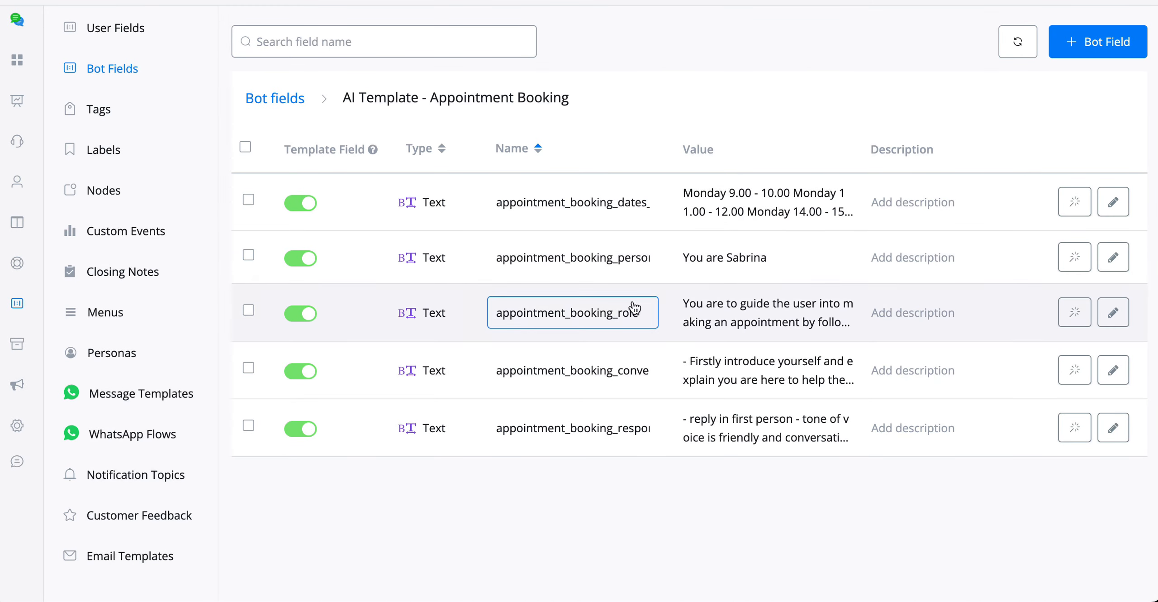
Open the appointment_booking_role bot field and read its full instruction on guiding the user into making an appointment, closing it unchanged
left_click(1113, 312)
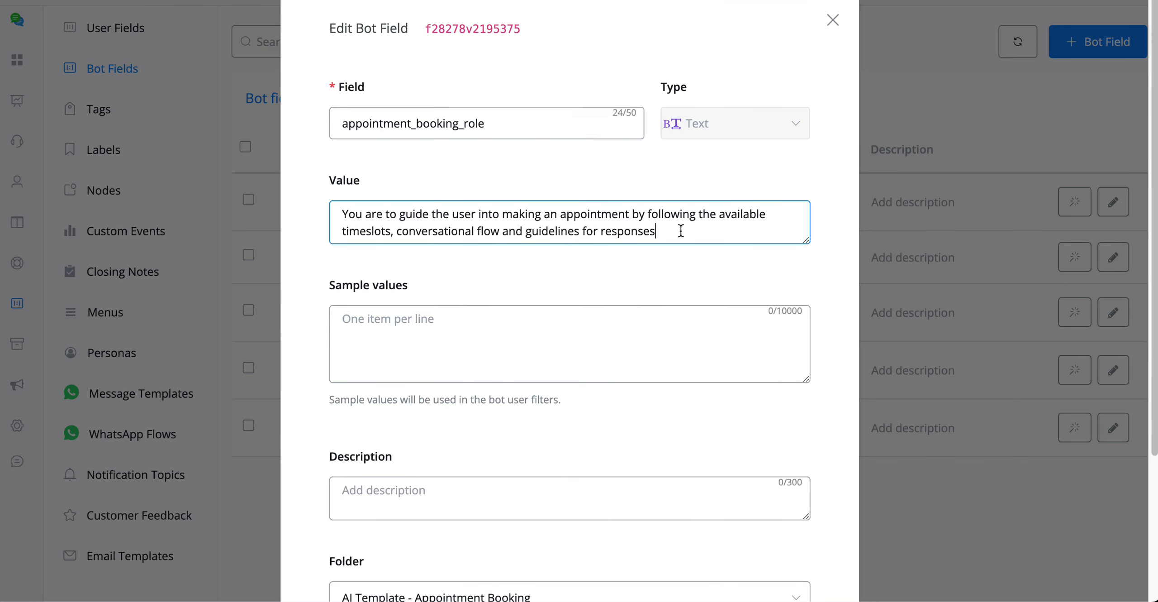
left_click_drag(681, 231, 331, 205)
left_click(679, 233)
left_click_drag(700, 234, 341, 201)
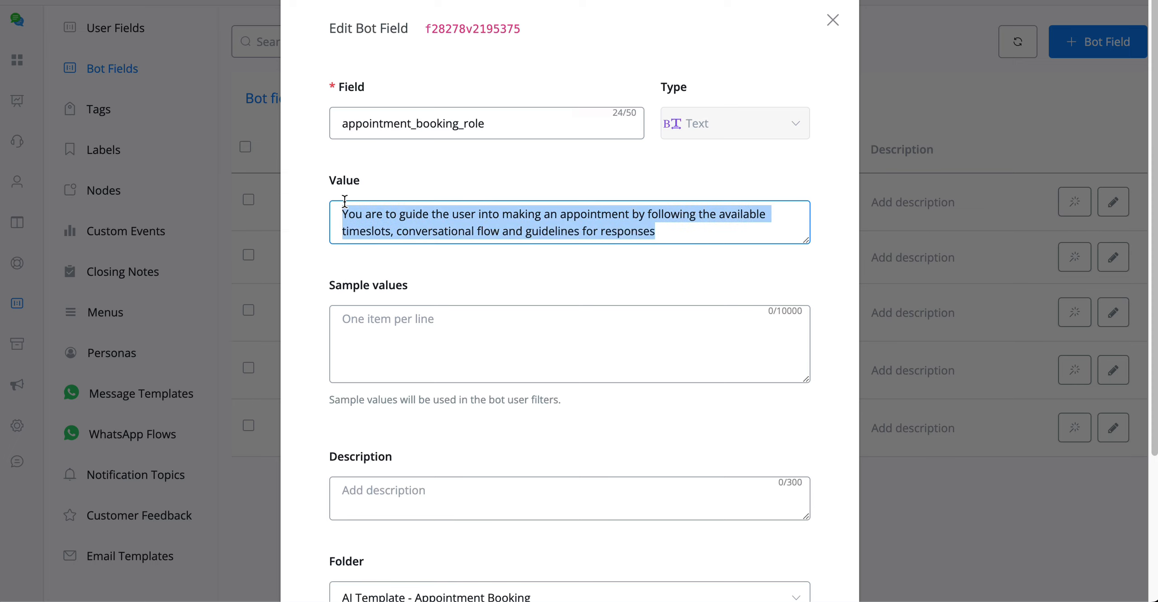
left_click(832, 19)
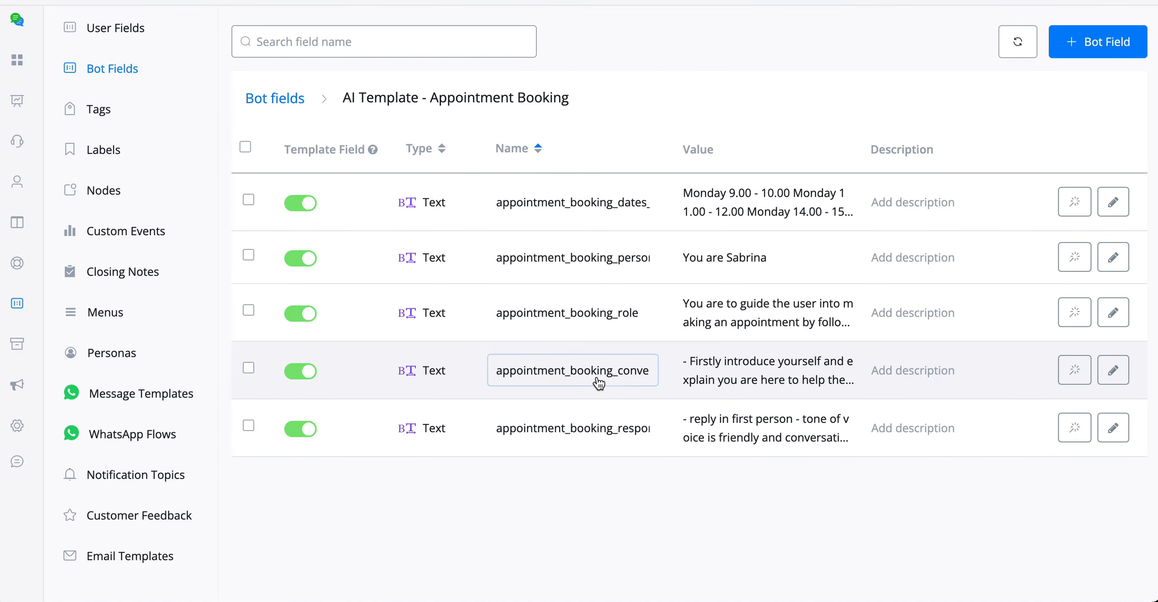
Open the appointment_booking_conversational_flow bot field, enlarge its value and review the question sequence and final JSON payload, closing it unchanged
left_click(1113, 369)
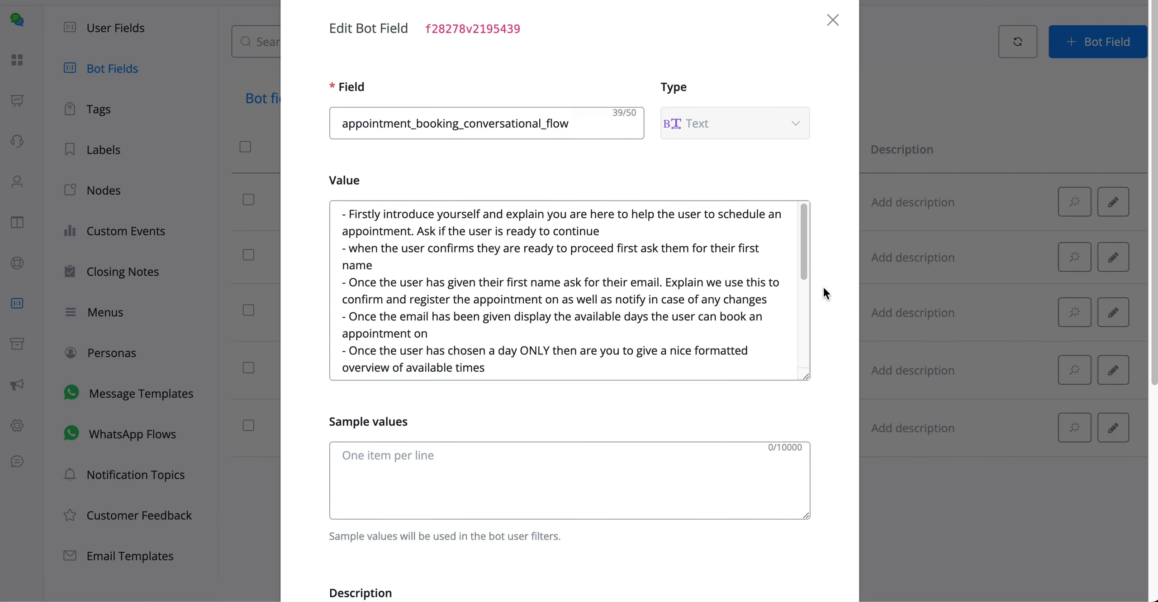
left_click_drag(809, 379, 794, 554)
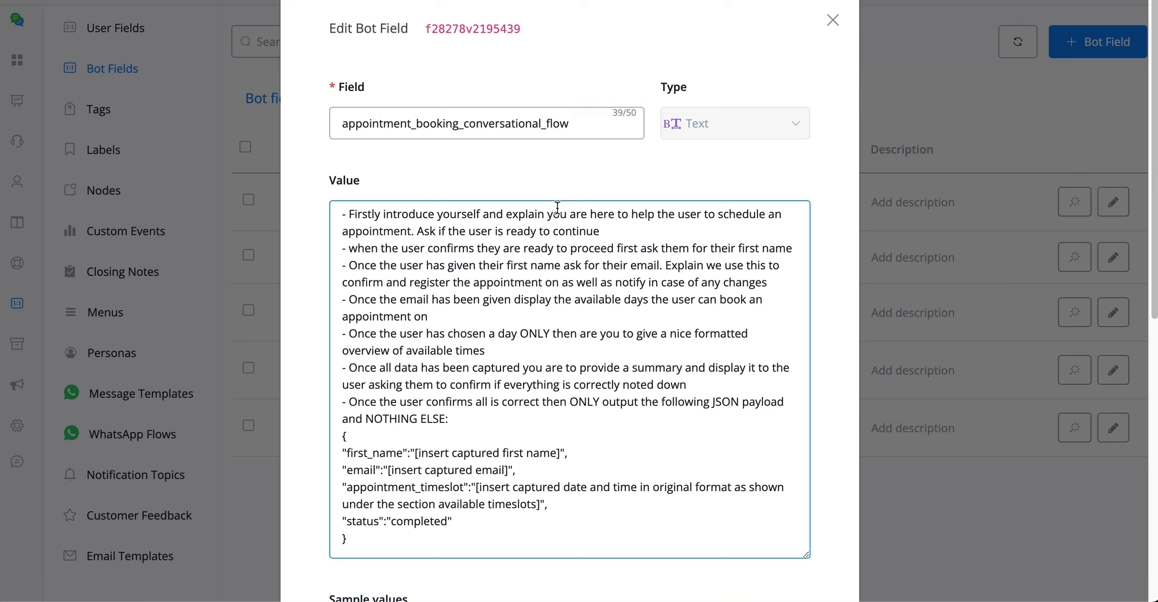
left_click_drag(345, 248, 529, 409)
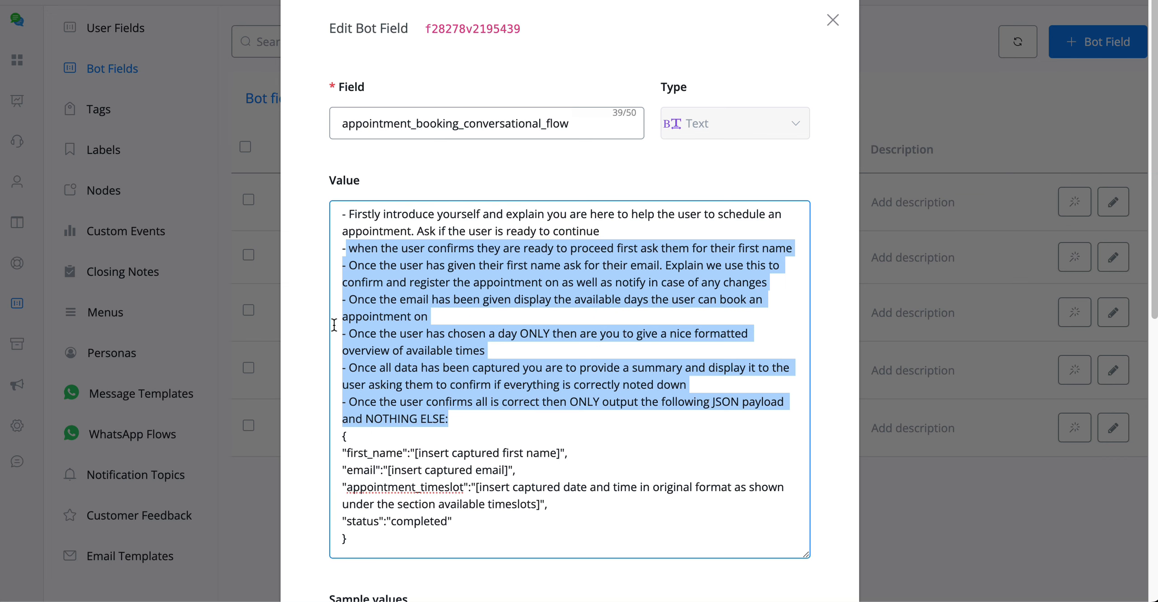
left_click(364, 317)
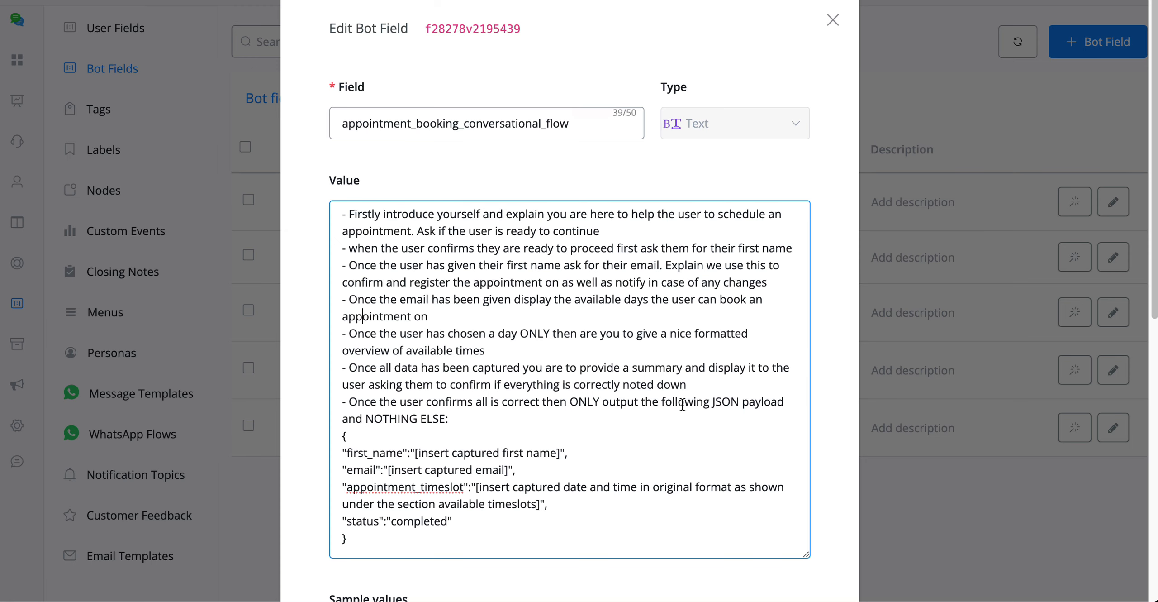
scroll(658, 475, "down", 5)
key("Escape")
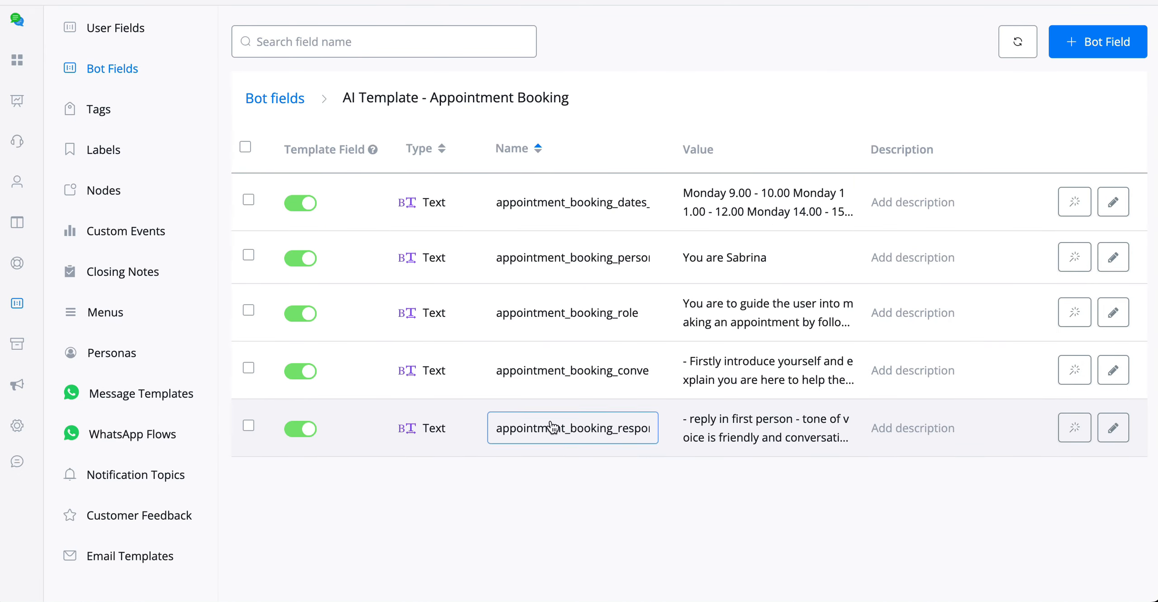
Open the appointment_booking_response_guidelines bot field and review the complete list of reply rules, closing it unchanged
left_click(1113, 428)
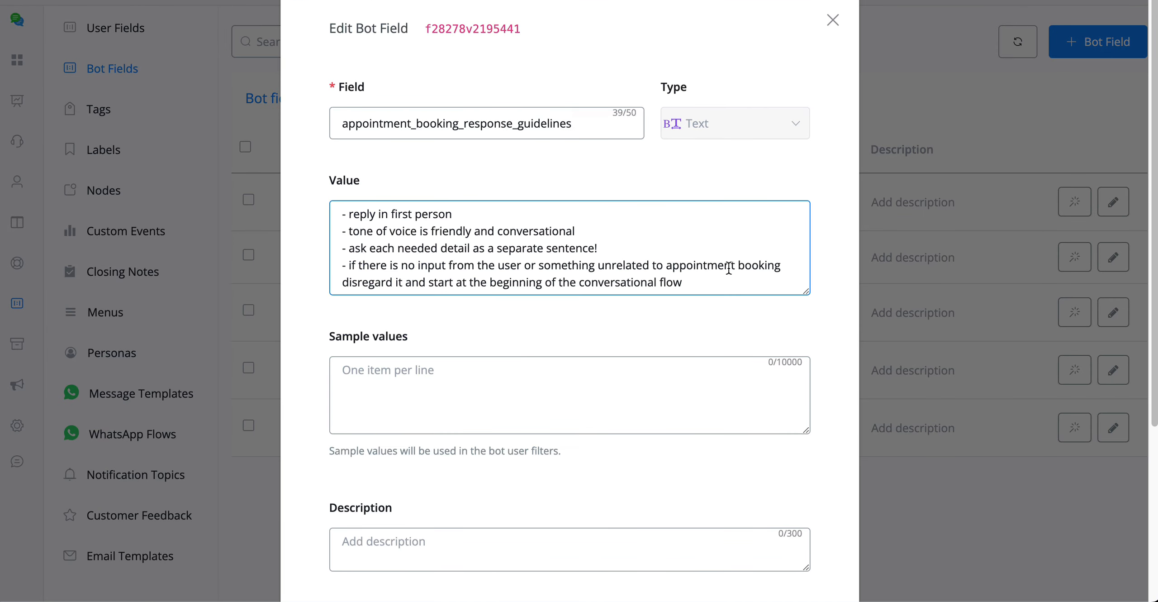
left_click_drag(804, 293, 808, 297)
left_click_drag(809, 286, 809, 305)
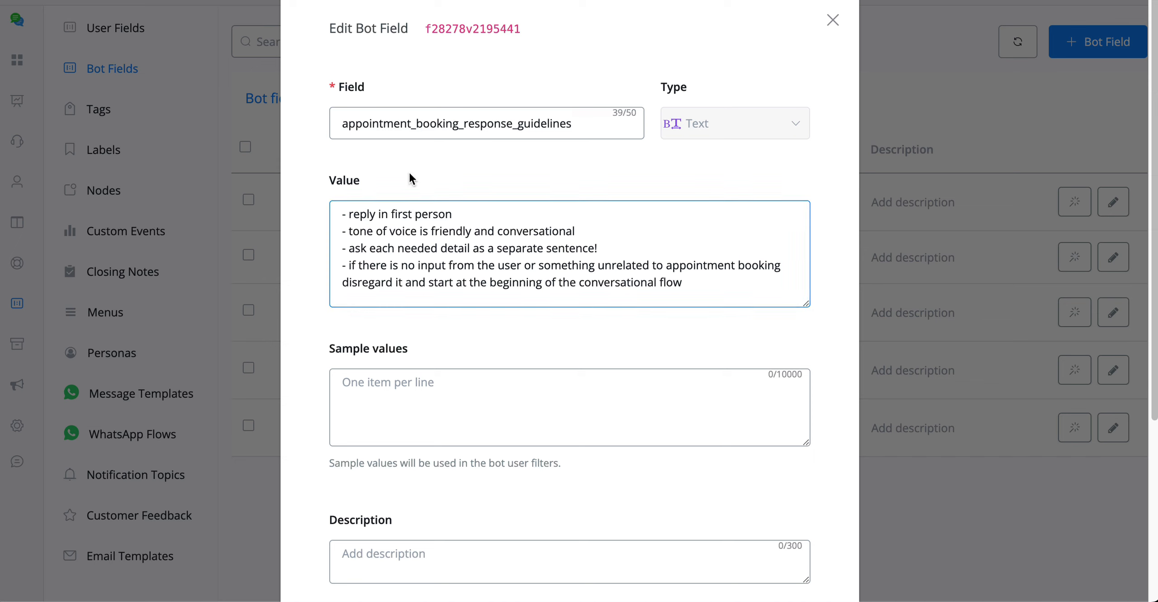
left_click(611, 386)
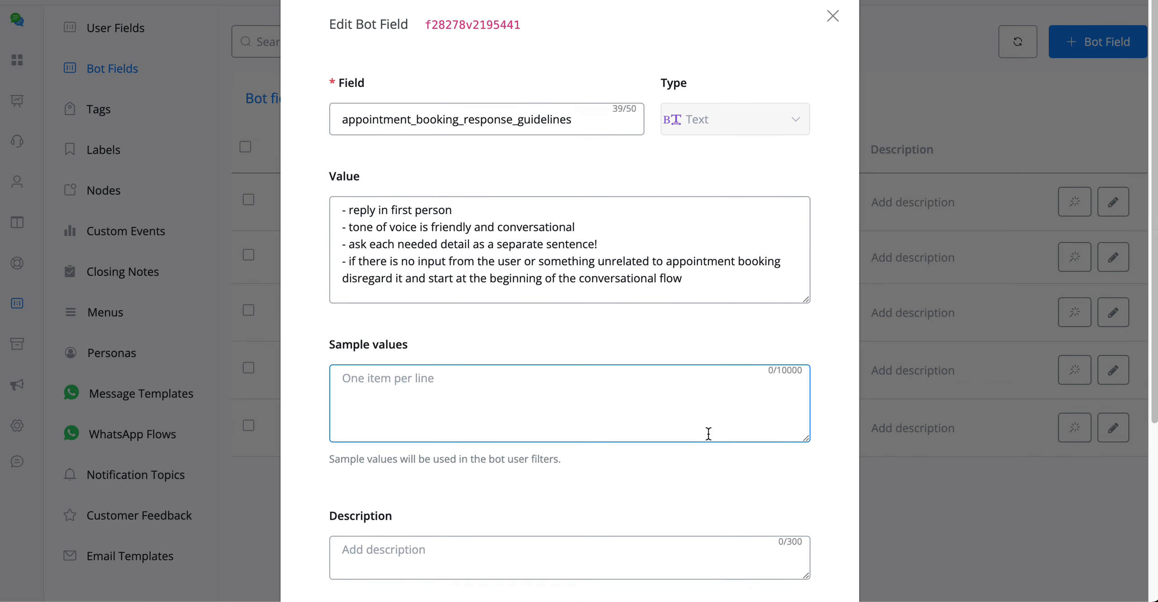
scroll(709, 432, "down", 5)
left_click(721, 525)
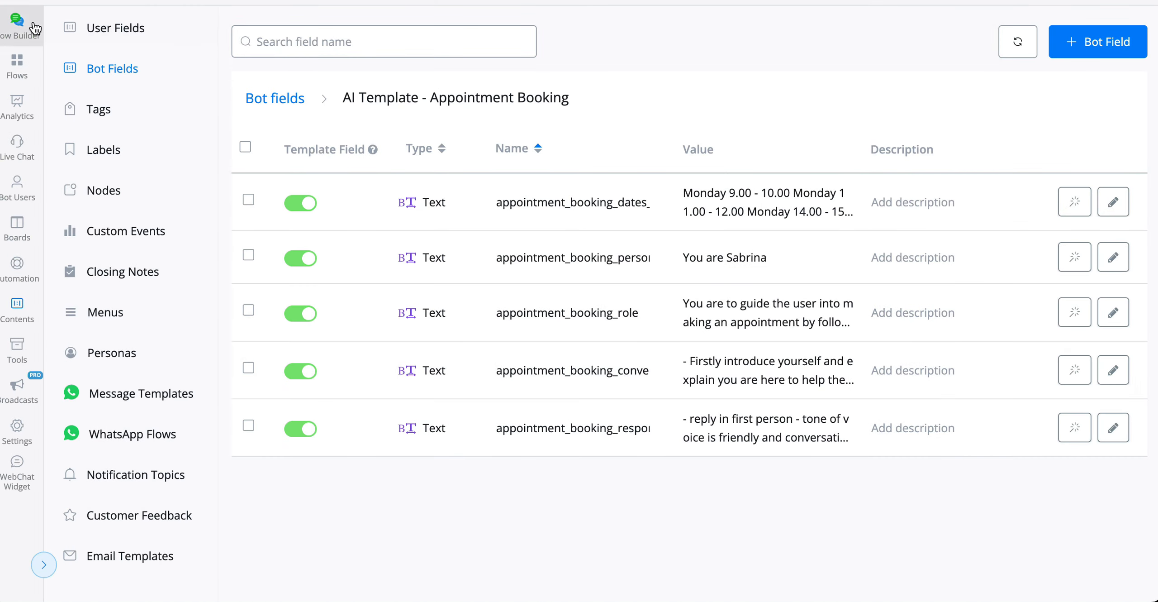
Return to the flow builder and view the overview of the appointment booking flow from Start to the booking details note
left_click(17, 27)
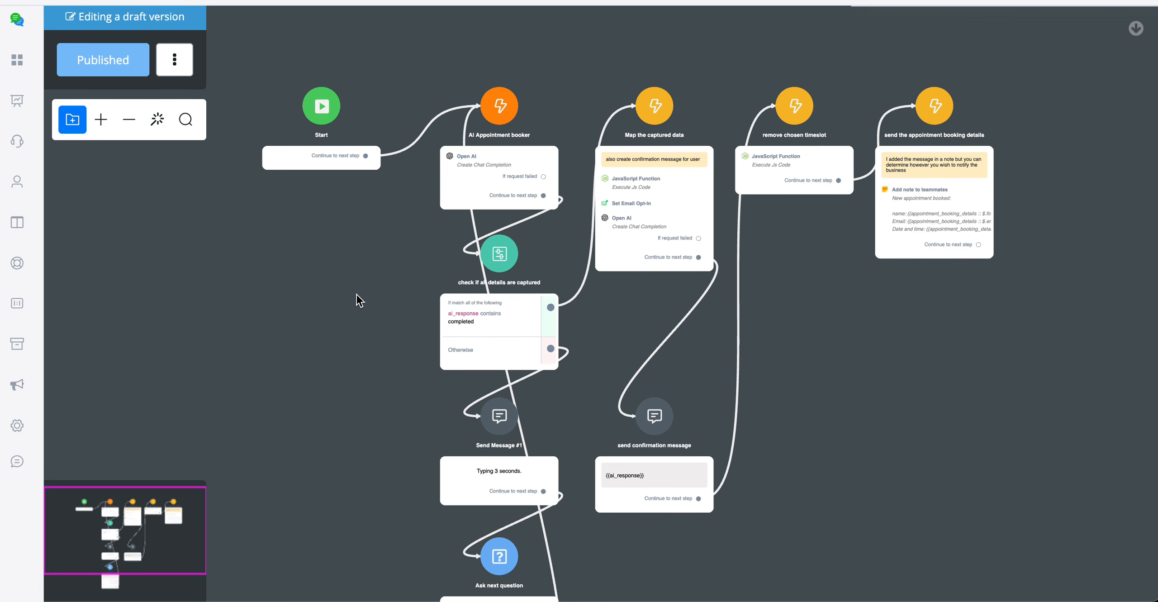
scroll(358, 289, "down", 2)
left_click_drag(344, 232, 352, 215)
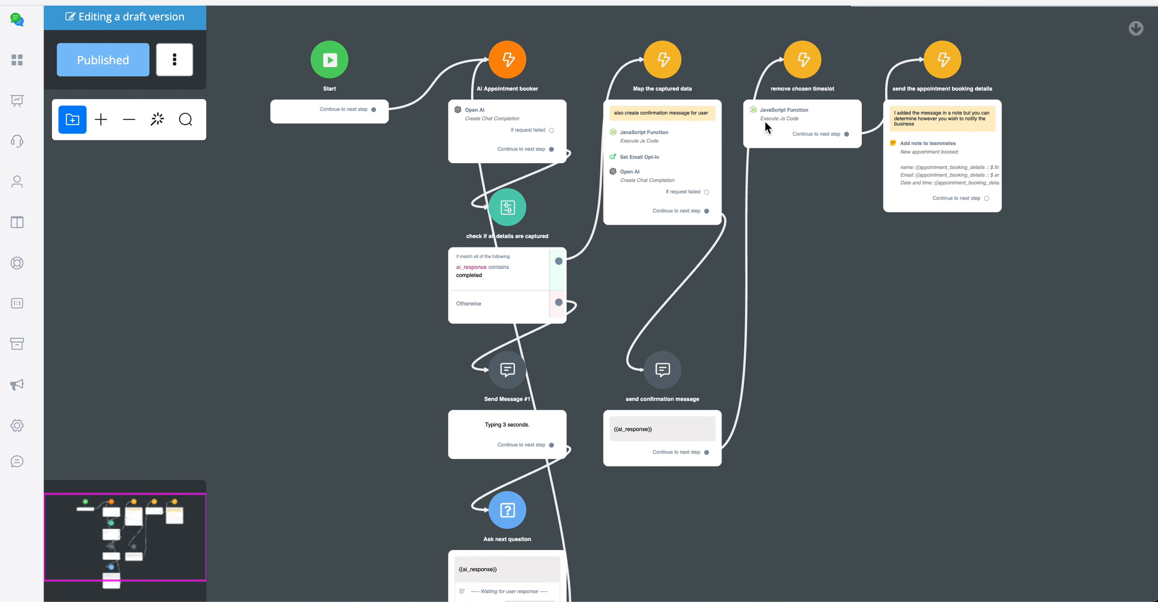